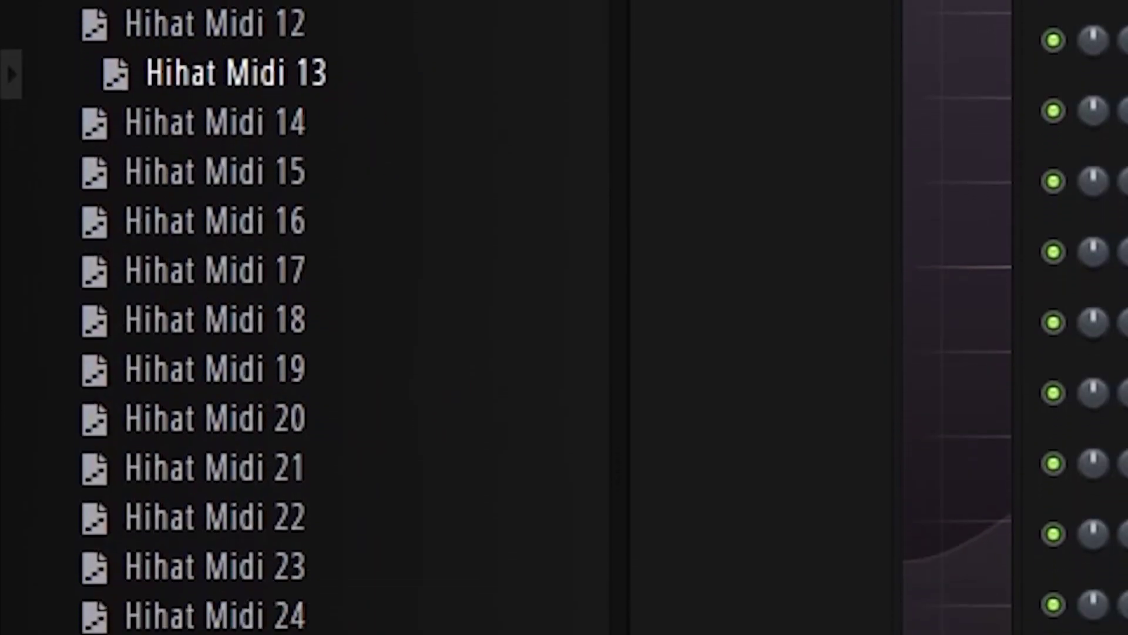
# Audition the Hihat Midi files through Hihat Midi 29 and load a pattern onto the hihat channel.
pyautogui.moveTo(329, 591); pyautogui.dragTo(1122, 348)
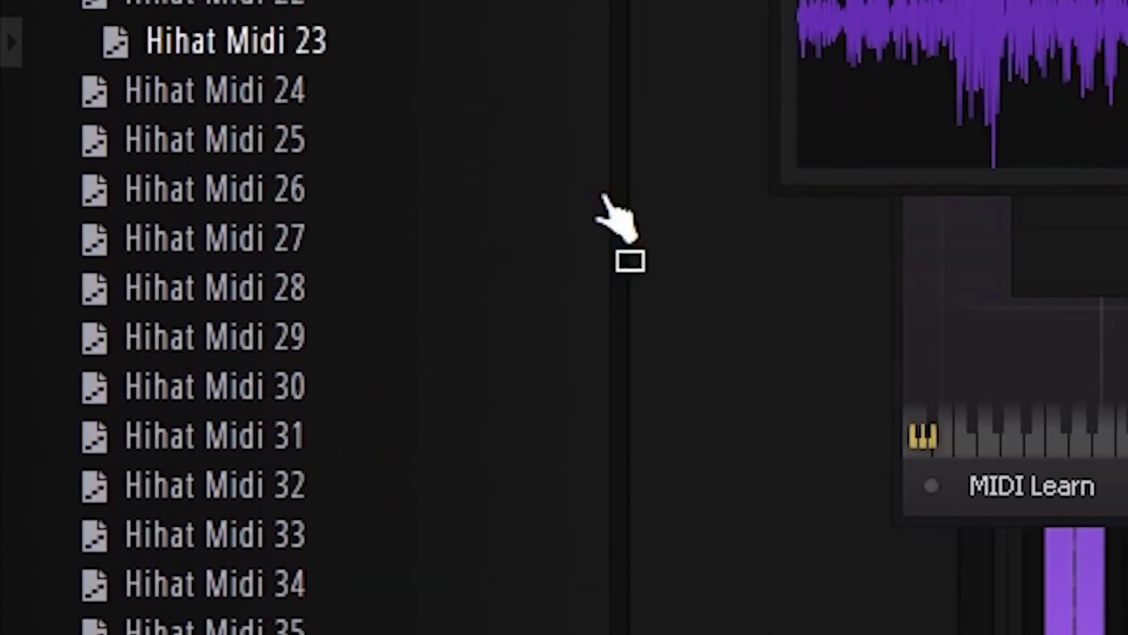
pyautogui.moveTo(607, 203); pyautogui.dragTo(552, 311)
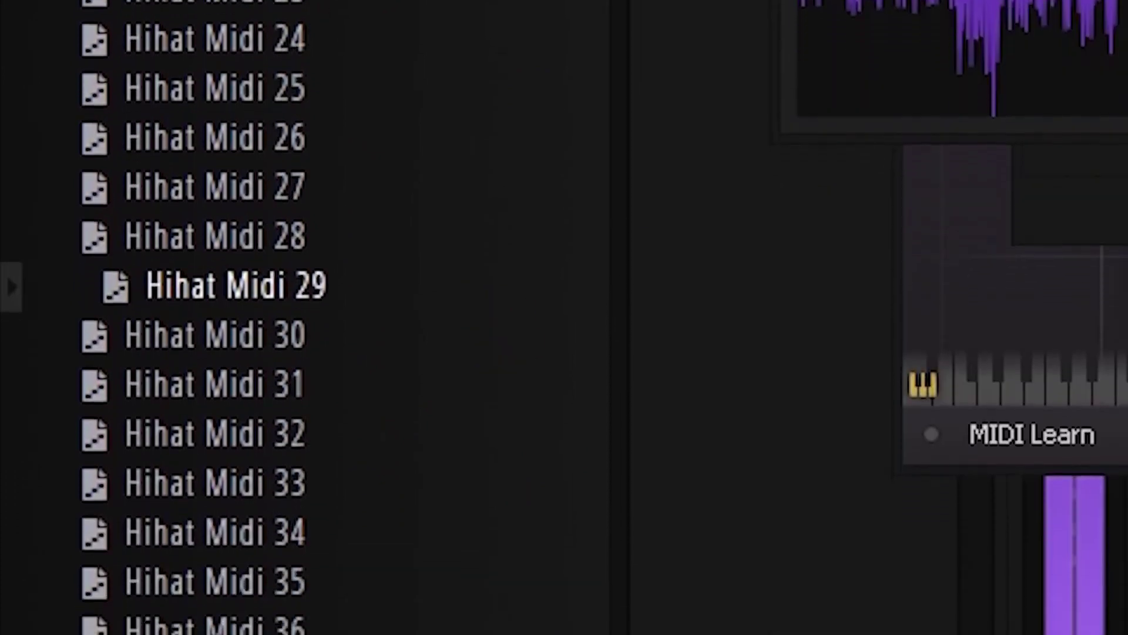
pyautogui.press('F7')
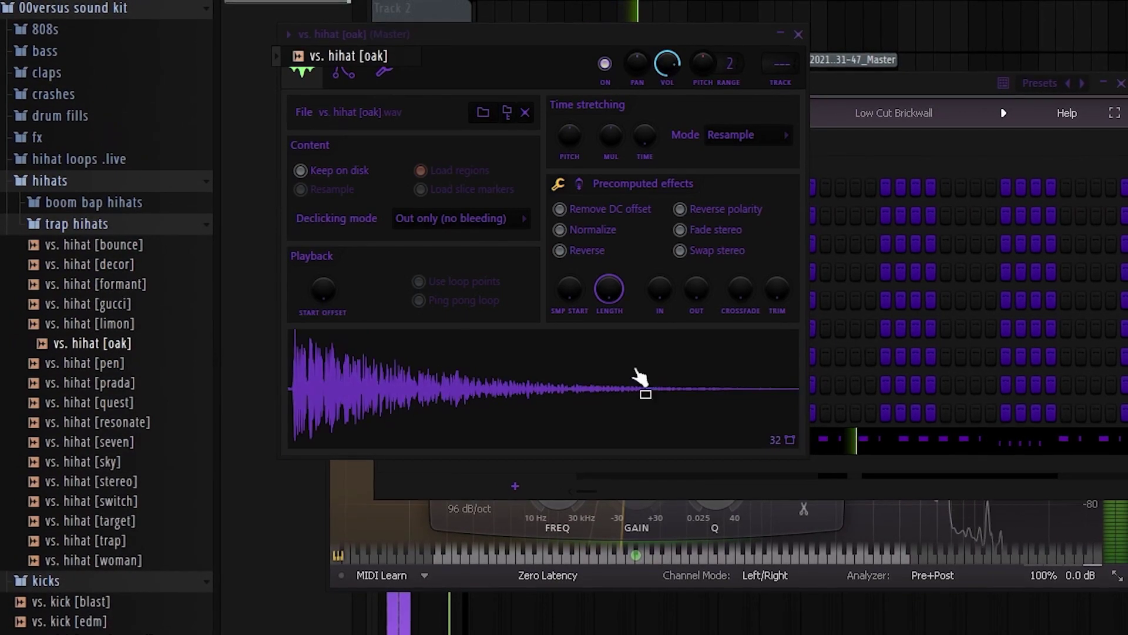
# Place vs. clap [go] hits on steps 9 and 25 in the channel rack.
pyautogui.click(866, 157)
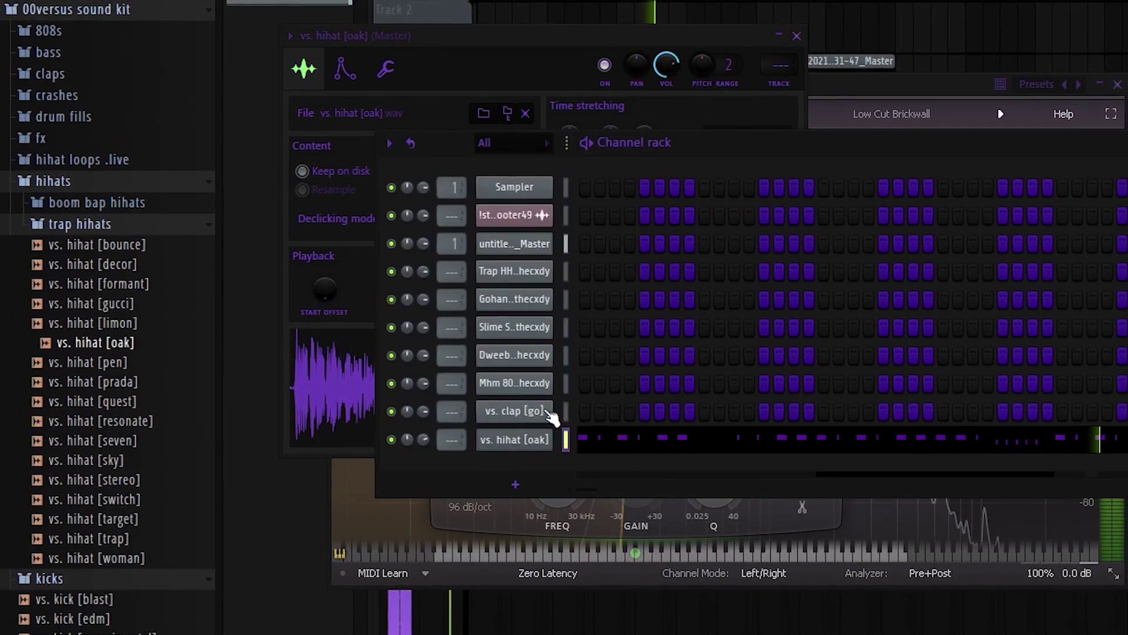
pyautogui.click(706, 411)
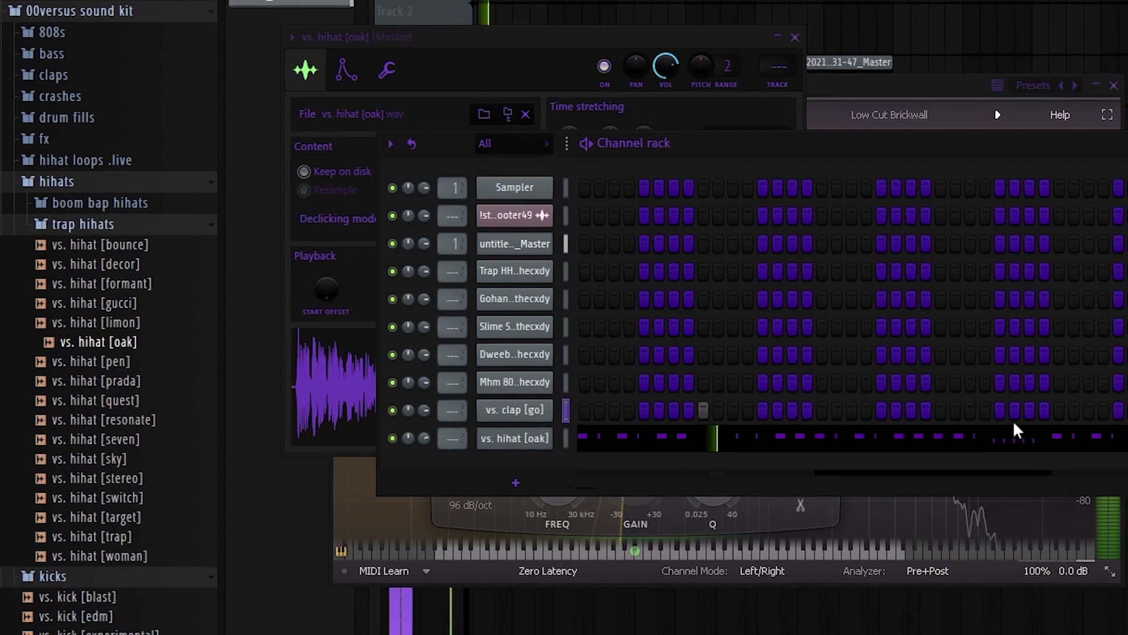
pyautogui.click(937, 410)
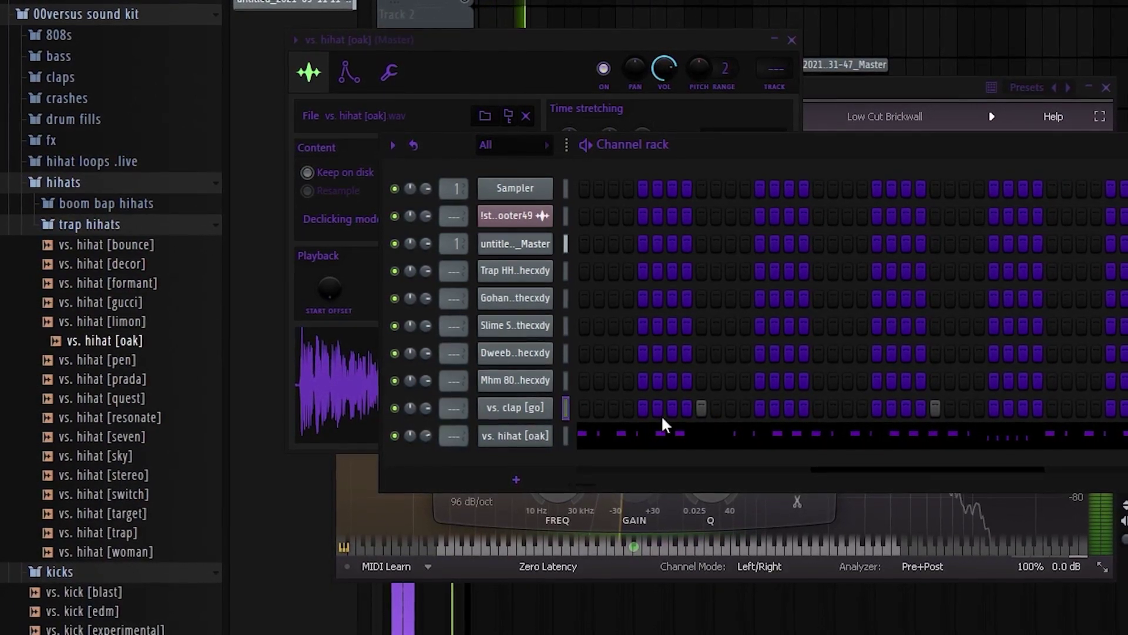
# Repeat the vs. clap [go] notes across bars 1 to 8 in its piano roll.
pyautogui.rightClick(546, 435)
pyautogui.click(563, 406)
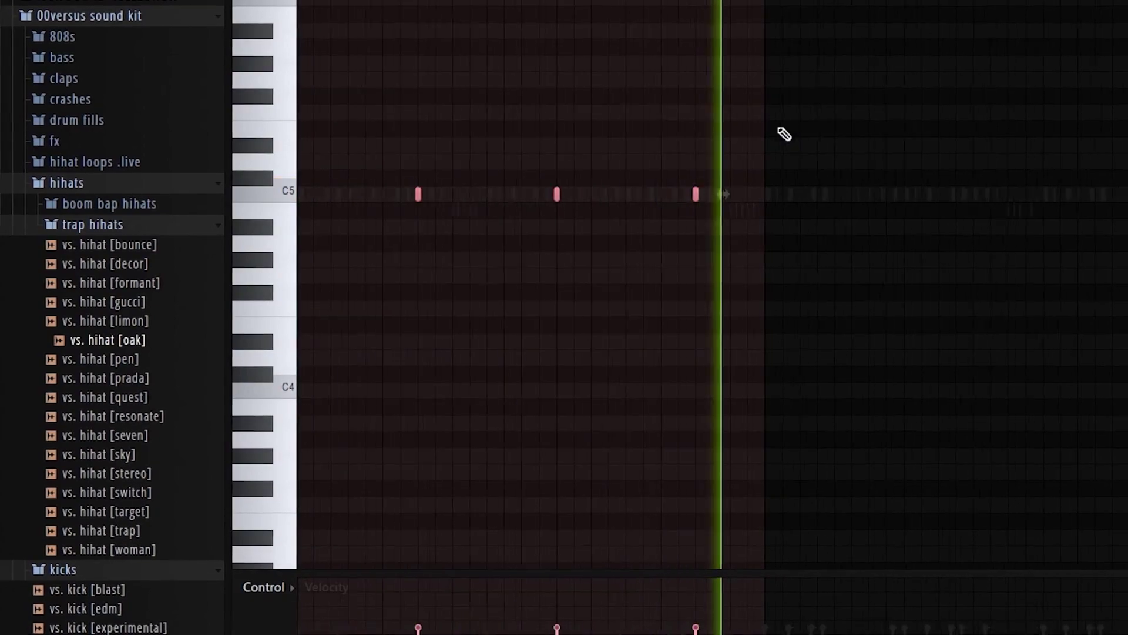
pyautogui.hotkey('ctrl', 'b')
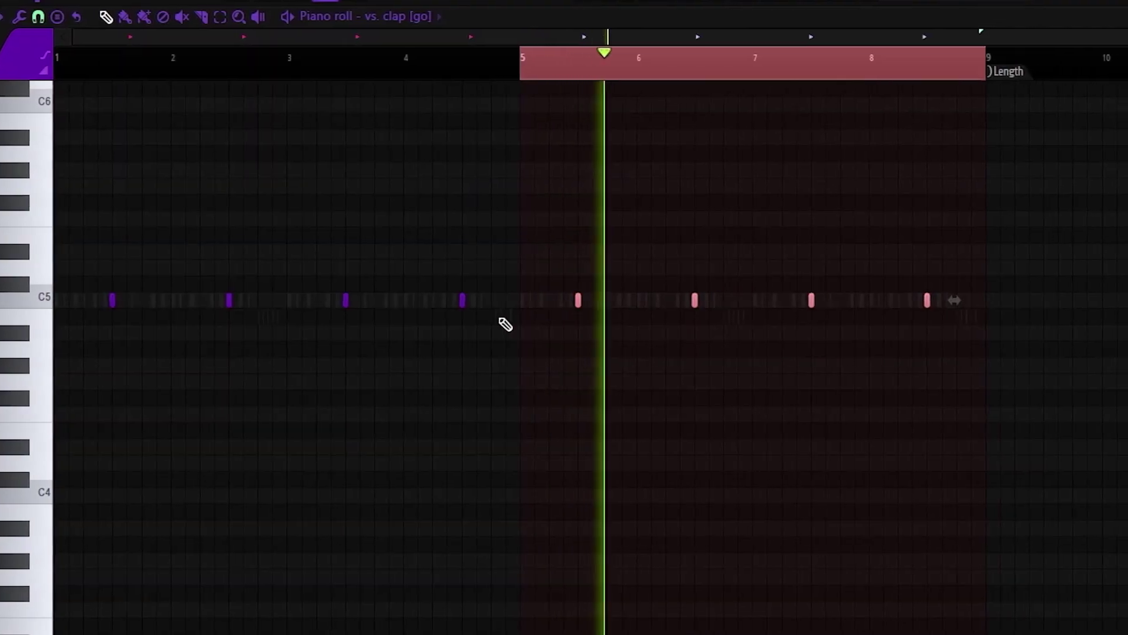
pyautogui.hotkey('ctrl', 'd')
# Add an extra C5 clap note on the fourth beat of bar 6.
pyautogui.scroll(3, 716, 325)
pyautogui.click(719, 302)
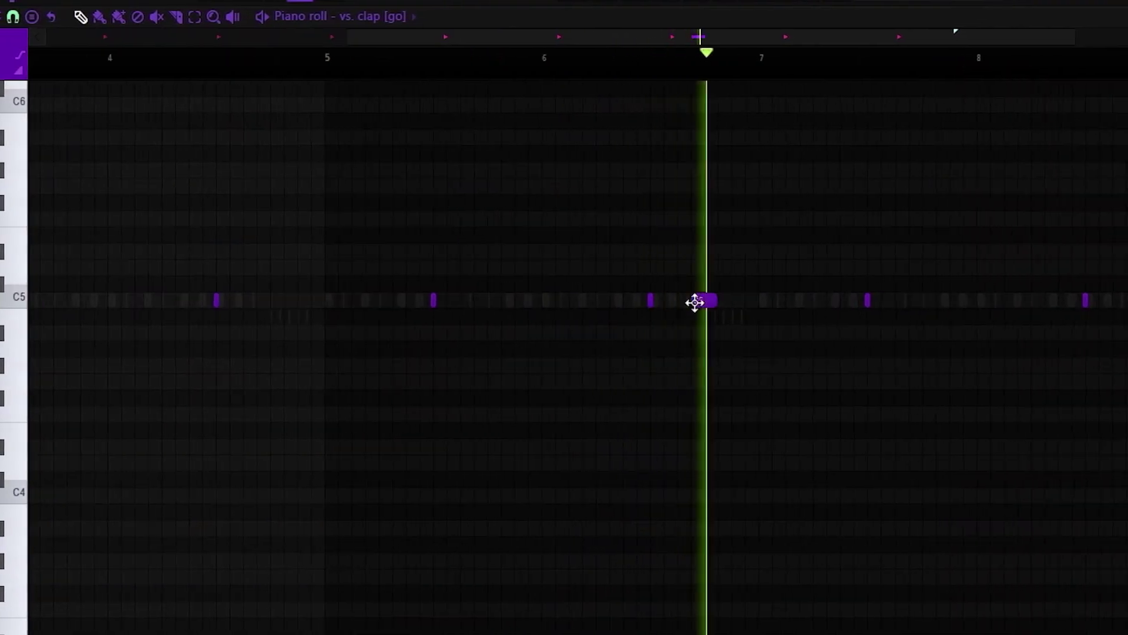
pyautogui.scroll(2, 698, 302)
pyautogui.rightClick(703, 302)
pyautogui.click(720, 302)
pyautogui.scroll(-3, 353, 558)
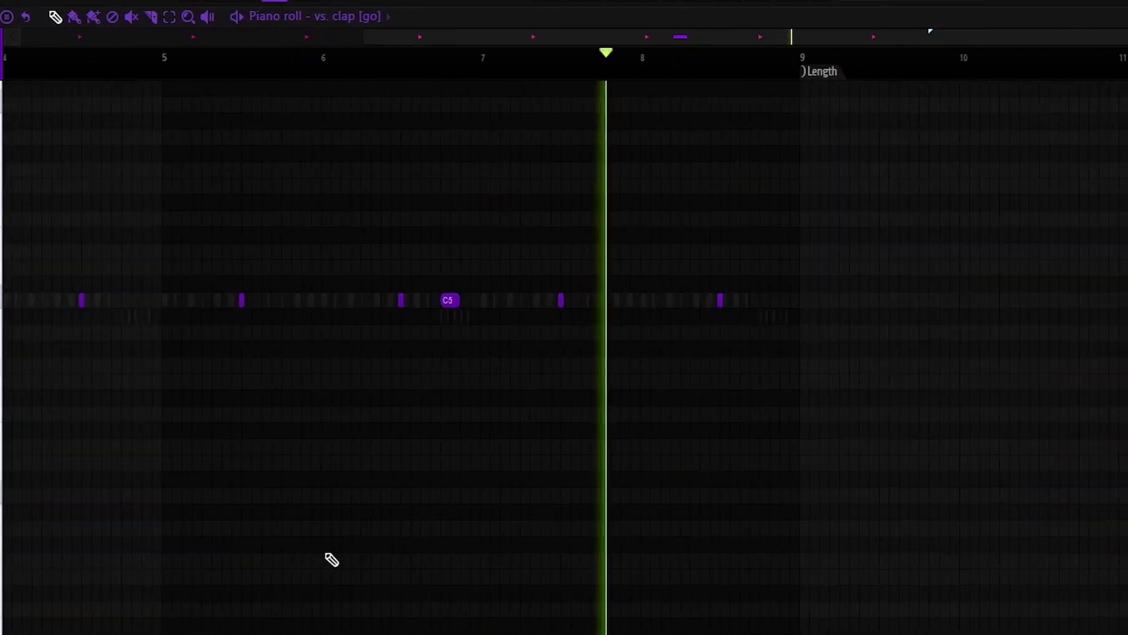
pyautogui.scroll(3, 849, 352)
pyautogui.click(810, 307)
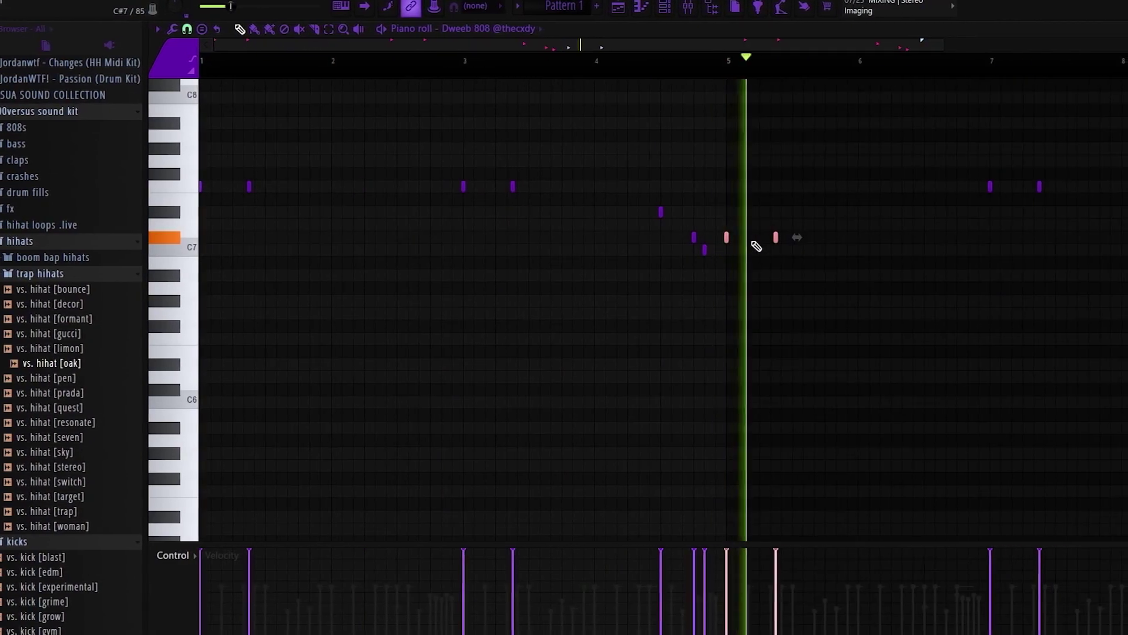
# Lower the two Dweeb 808 notes in bar 7 to C#7.
pyautogui.scroll(1, 750, 207)
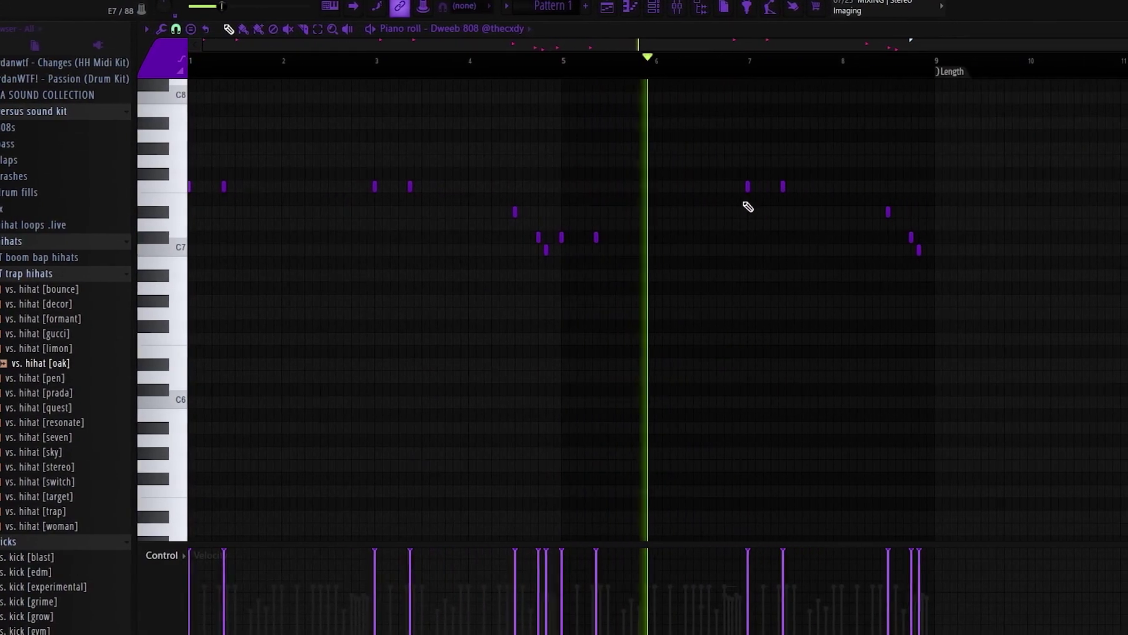
pyautogui.moveTo(794, 186); pyautogui.dragTo(697, 216)
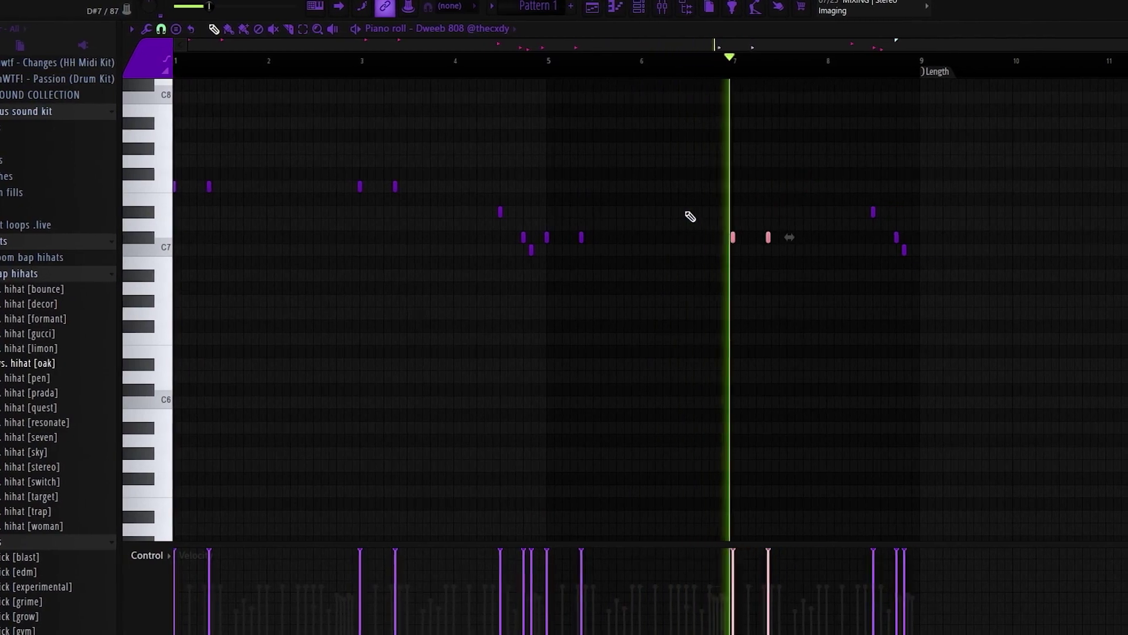
pyautogui.scroll(2, 702, 217)
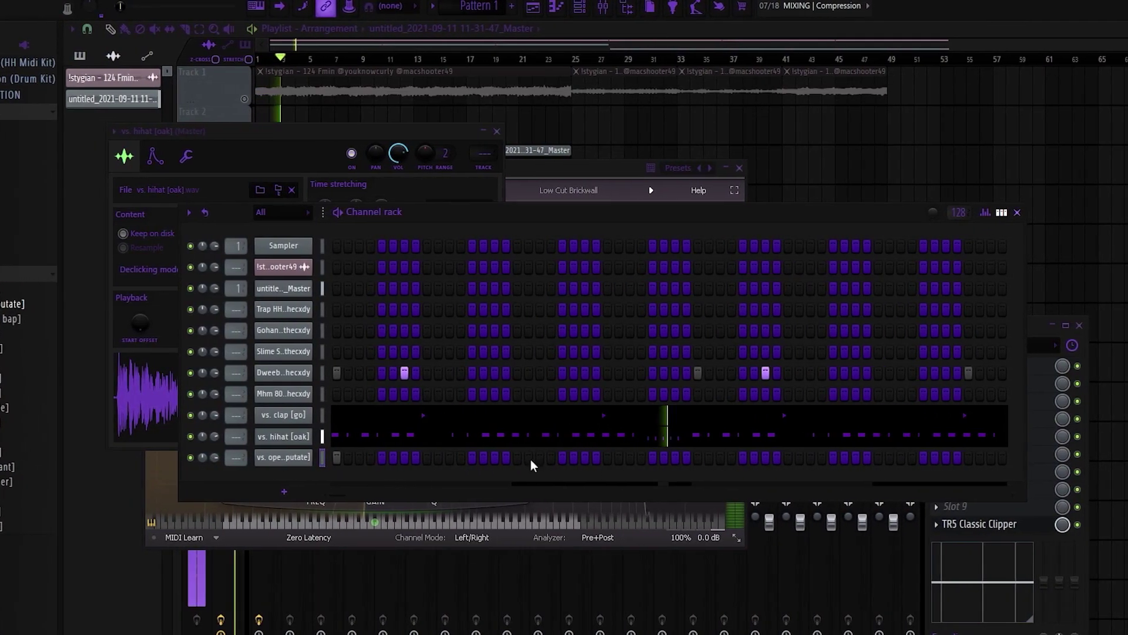
# Add a vs. open hat [amputate] hit on step 17 and repeat its notes across bars 1 to 8 in the piano roll.
pyautogui.click(518, 458)
pyautogui.rightClick(307, 457)
pyautogui.click(331, 461)
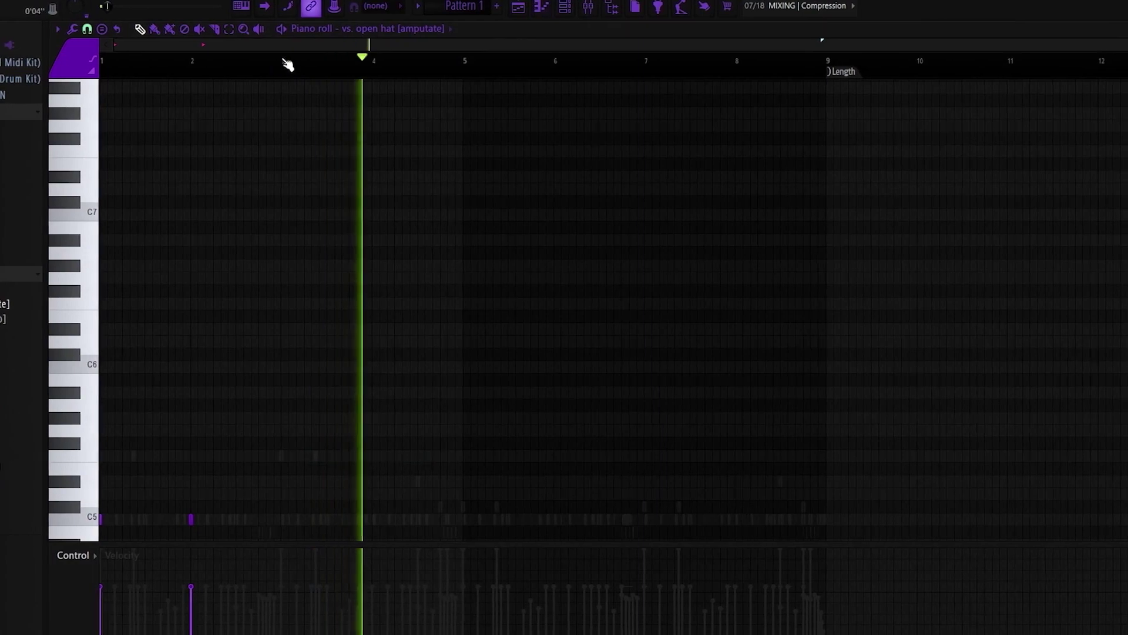
pyautogui.hotkey('ctrl', 'b')
pyautogui.hotkey('ctrl', 'b')
pyautogui.hotkey('ctrl', 'b')
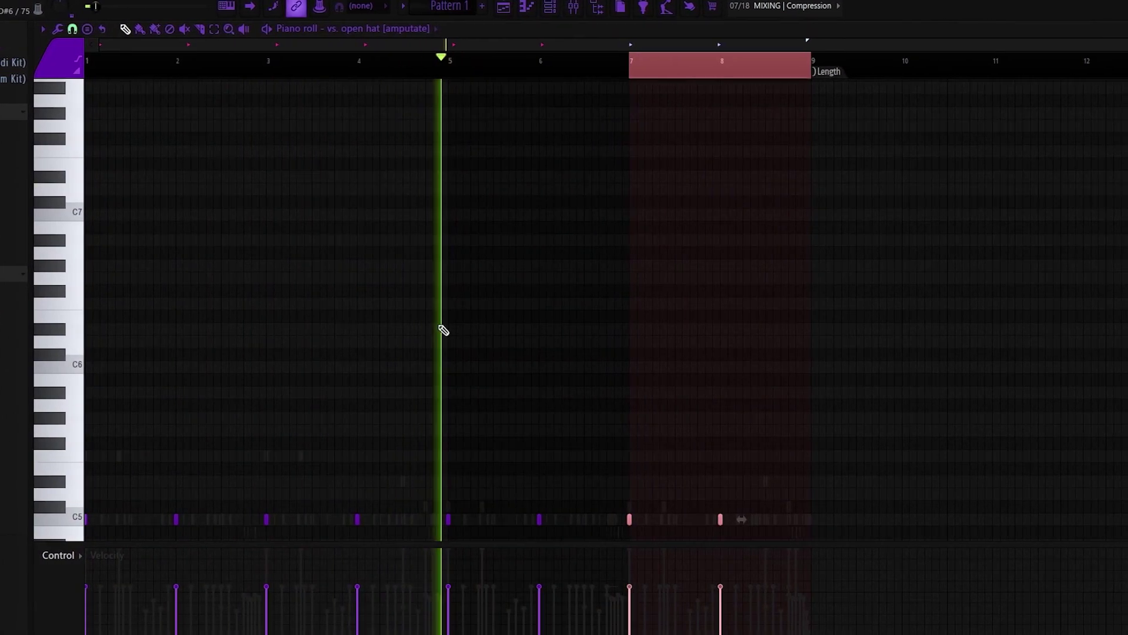
# Add three short B4 open hat notes at the end of bar 4 and duplicate bars 1 to 4 into bars 5 to 8.
pyautogui.scroll(-3, 446, 346)
pyautogui.scroll(6, 454, 383)
pyautogui.click(405, 372)
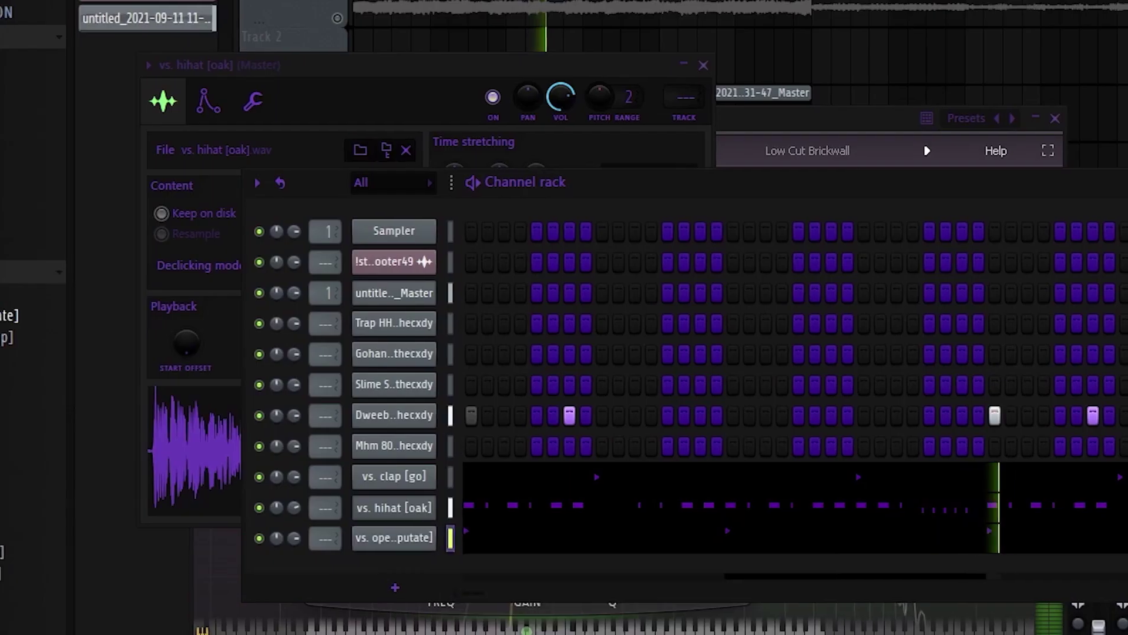
pyautogui.click(250, 118)
pyautogui.moveTo(281, 327); pyautogui.dragTo(282, 282)
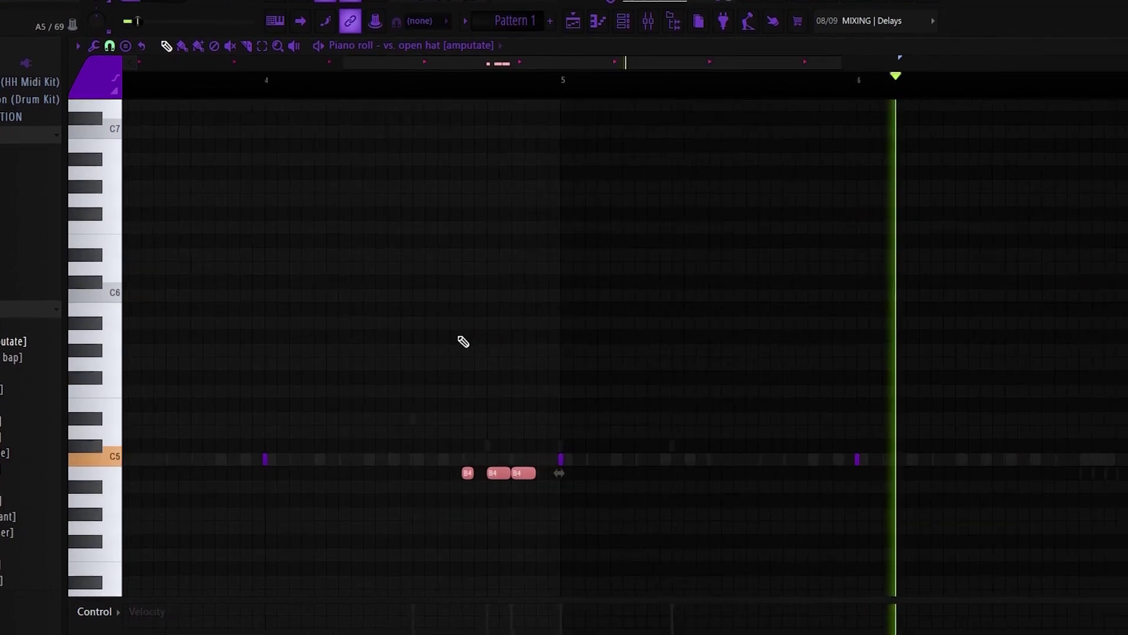
pyautogui.moveTo(508, 73); pyautogui.dragTo(124, 75)
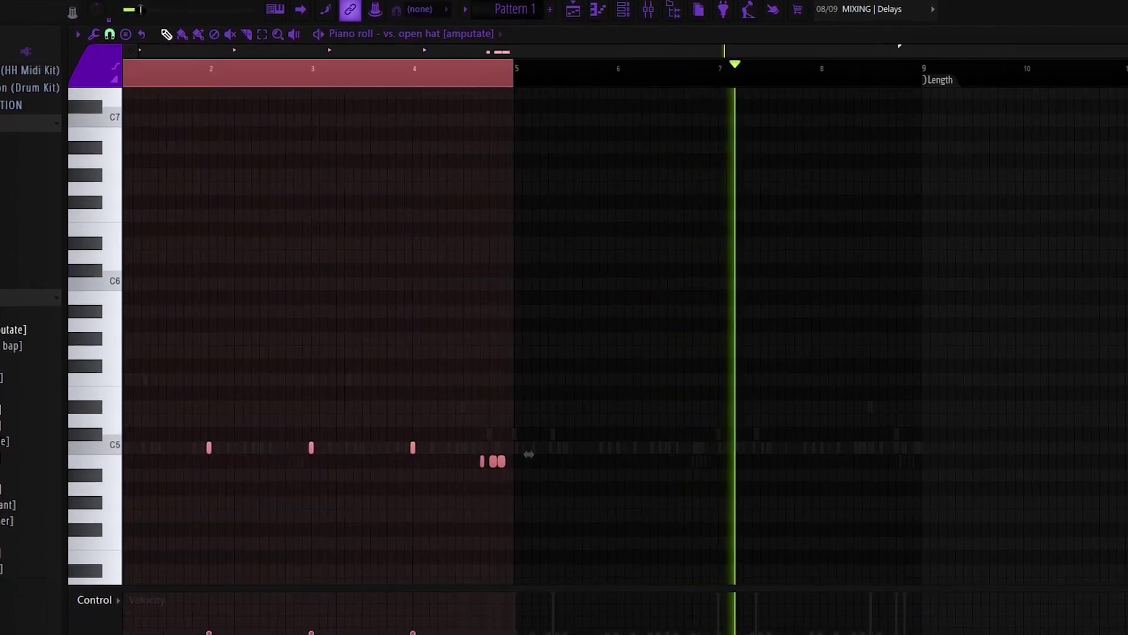
pyautogui.hotkey('ctrl', 'b')
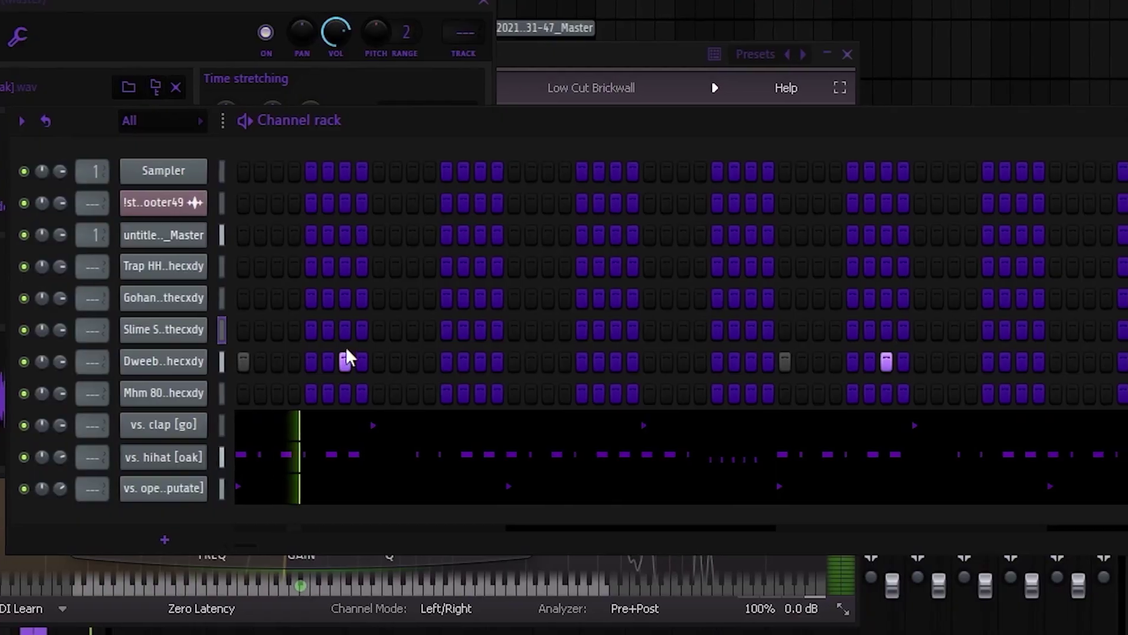
# Try a Slime hit on step 19, remove it, and place Gohan hits on steps 19 and 51.
pyautogui.click(548, 329)
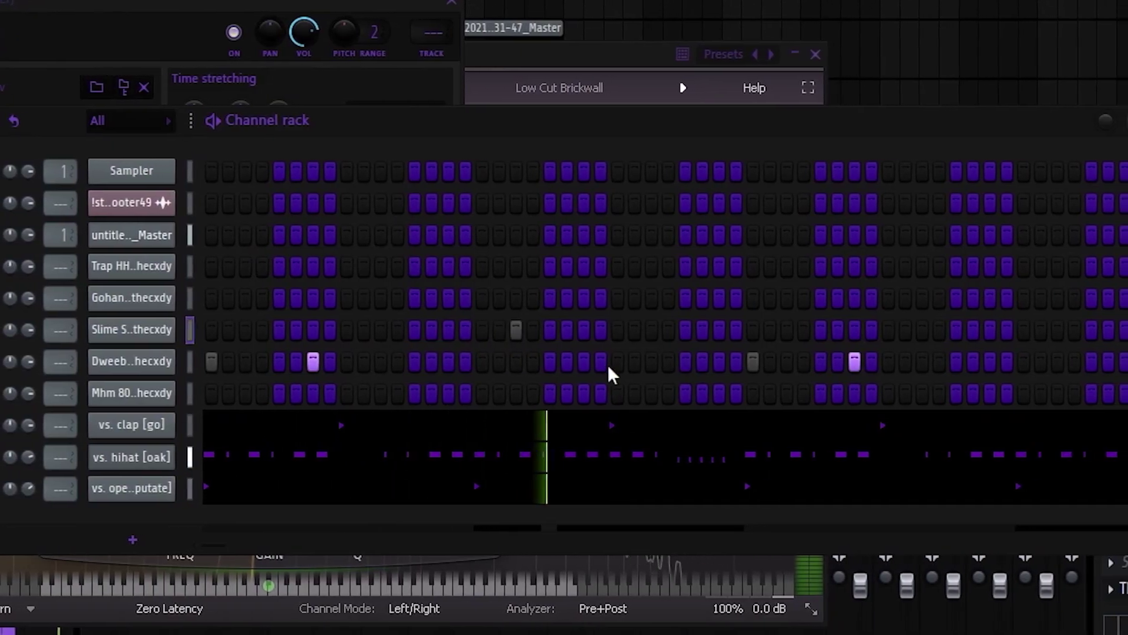
pyautogui.rightClick(516, 330)
pyautogui.click(516, 298)
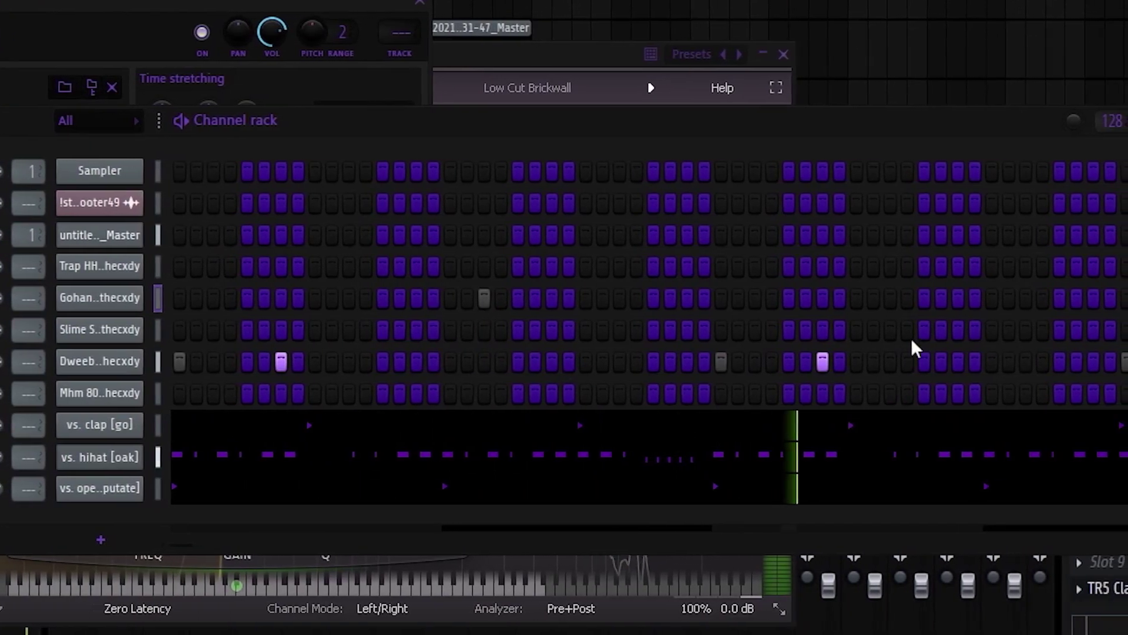
pyautogui.click(1025, 298)
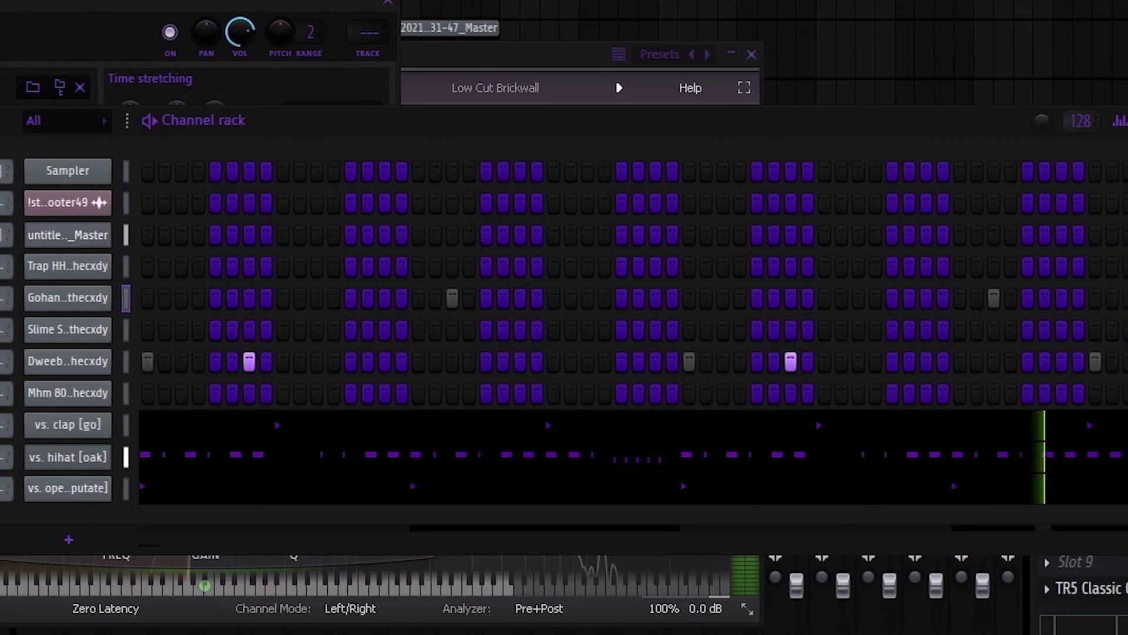
pyautogui.click(1127, 331)
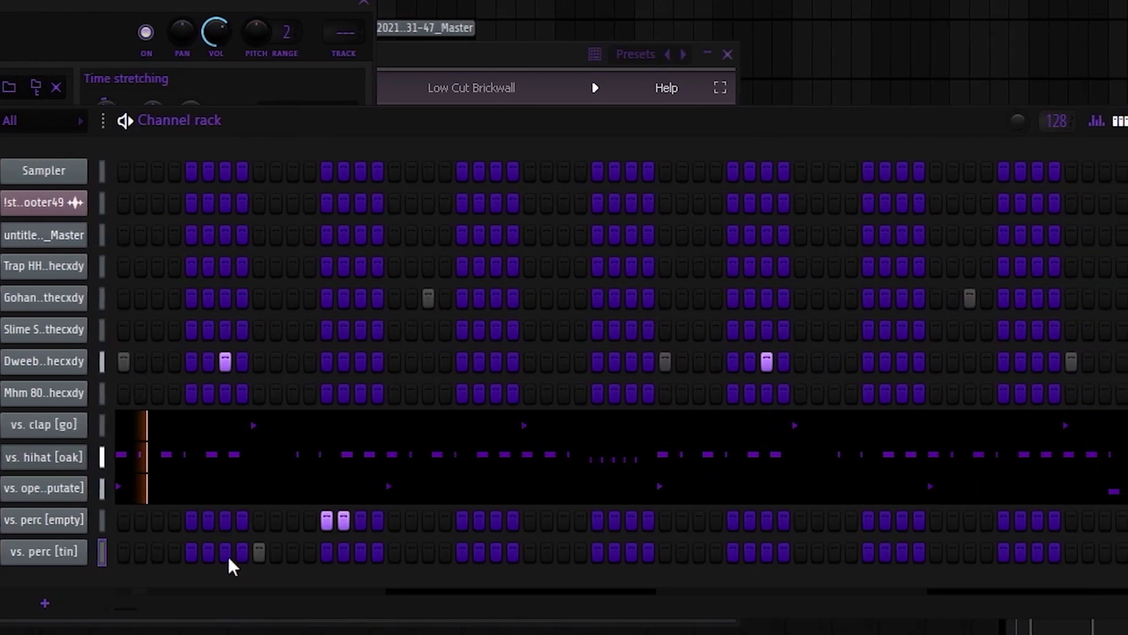
# Add a vs. perc [tin] hit on step 7 and lower the volume of vs. perc [ufo].
pyautogui.click(227, 555)
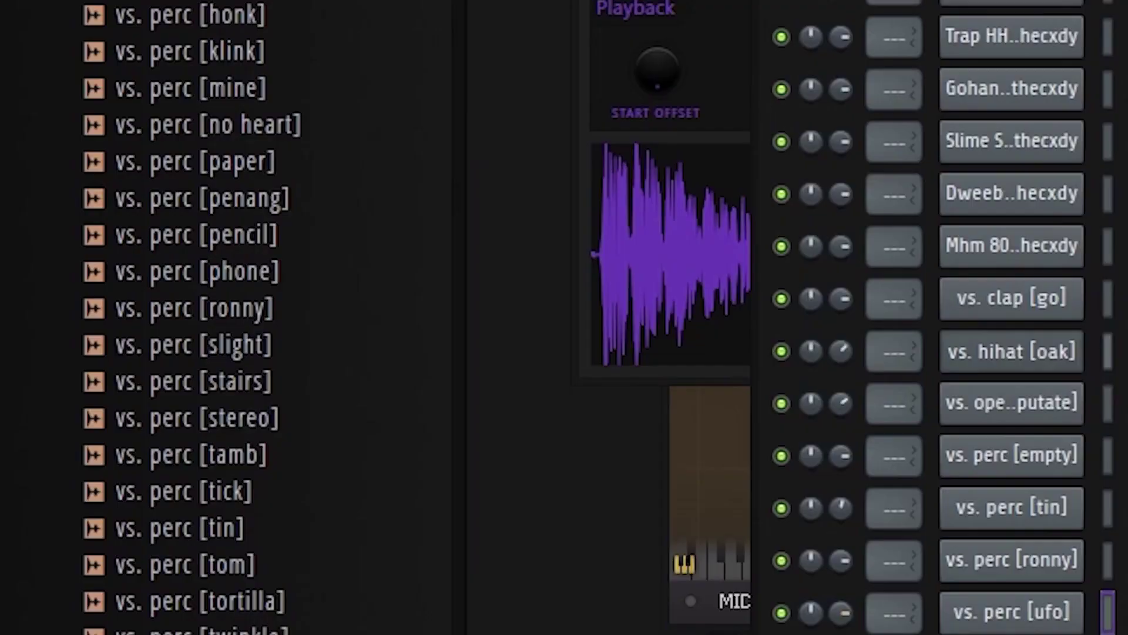
pyautogui.moveTo(841, 611); pyautogui.dragTo(841, 631)
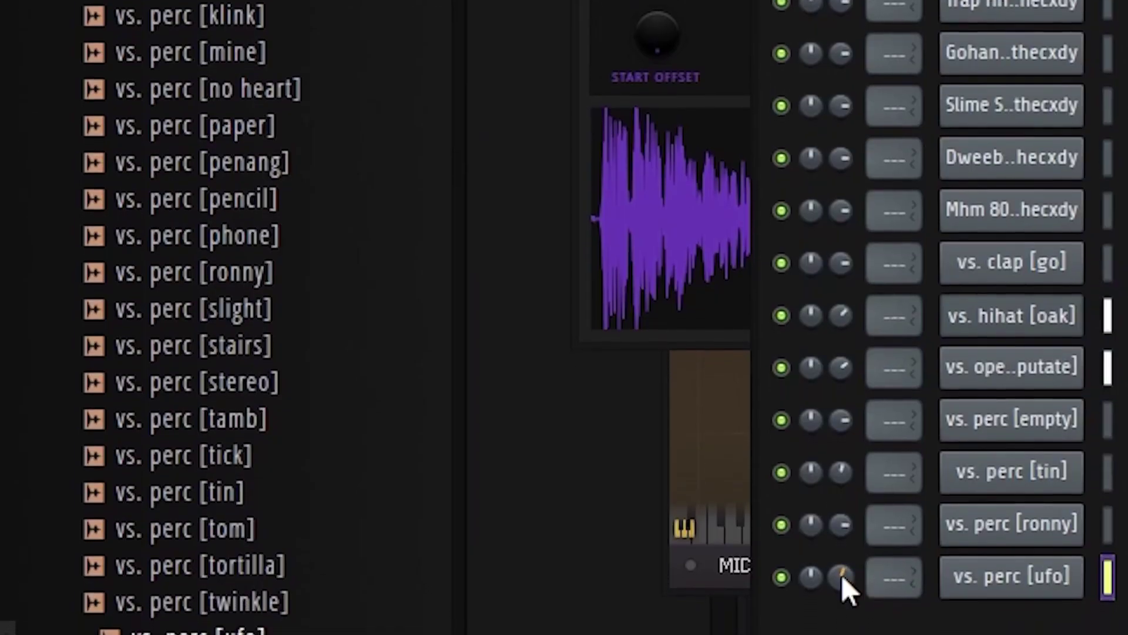
pyautogui.moveTo(841, 574); pyautogui.dragTo(841, 583)
# Audition the ride and shaker samples and add vs. shaker [head] to the channel rack.
pyautogui.click(235, 594)
pyautogui.scroll(-2, 282, 593)
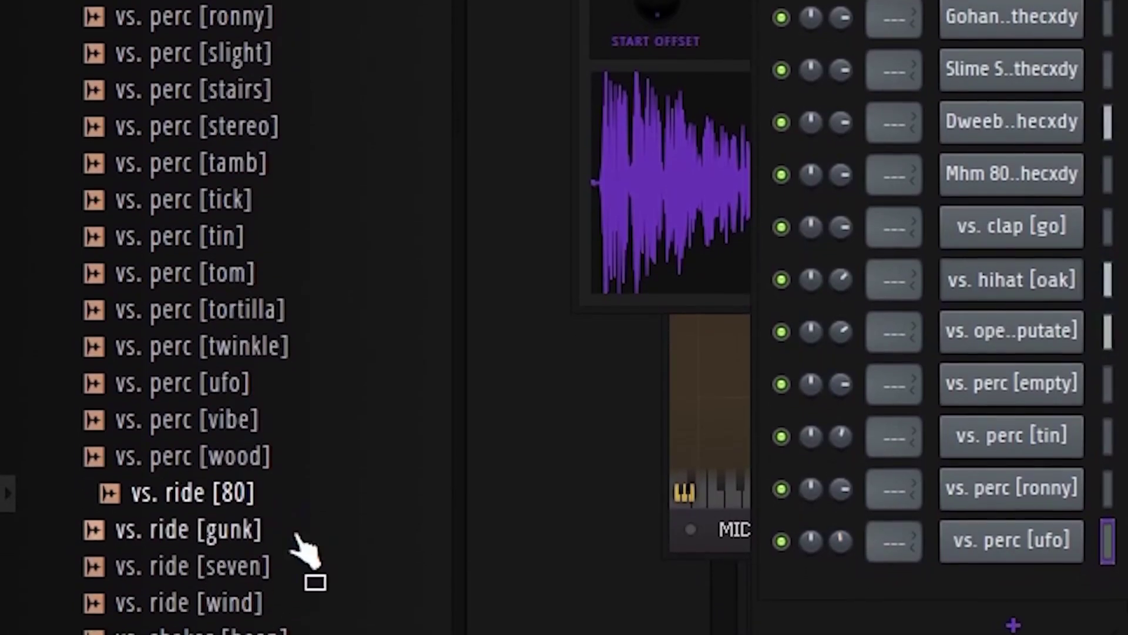
pyautogui.click(298, 563)
pyautogui.scroll(-2, 301, 564)
pyautogui.click(302, 441)
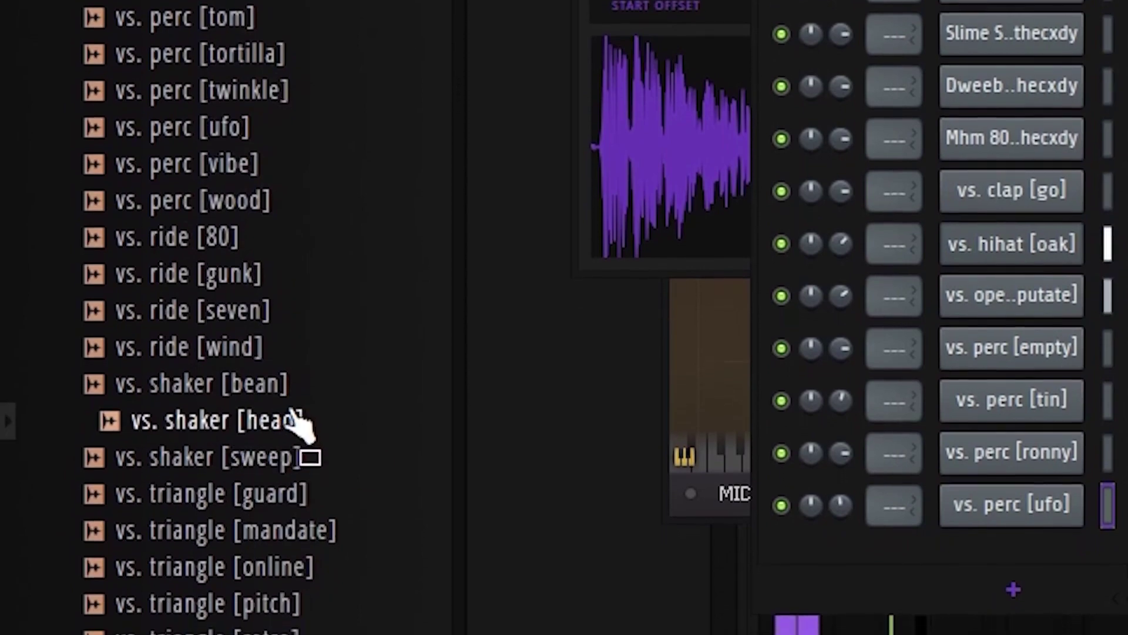
pyautogui.moveTo(303, 420); pyautogui.dragTo(1055, 544)
pyautogui.click(235, 550)
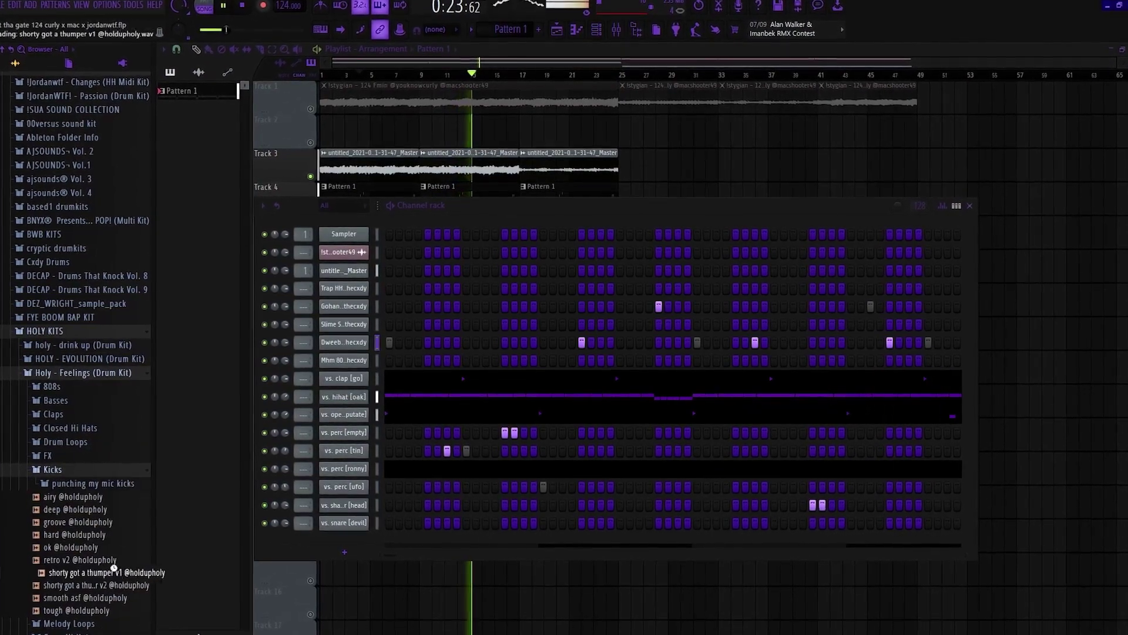
# Add the Holy - Feelings kick "shorty got a thumper v1" as a channel and paste the Dweeb 808 pattern into it.
pyautogui.moveTo(346, 542); pyautogui.dragTo(346, 544)
pyautogui.click(120, 375)
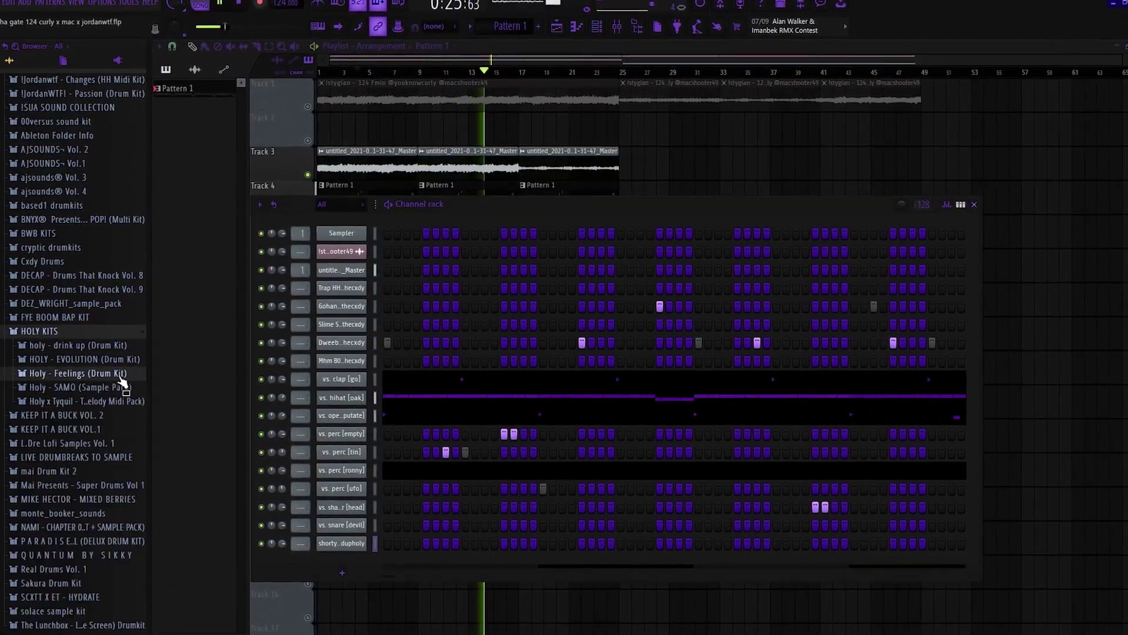
pyautogui.click(364, 540)
pyautogui.click(338, 548)
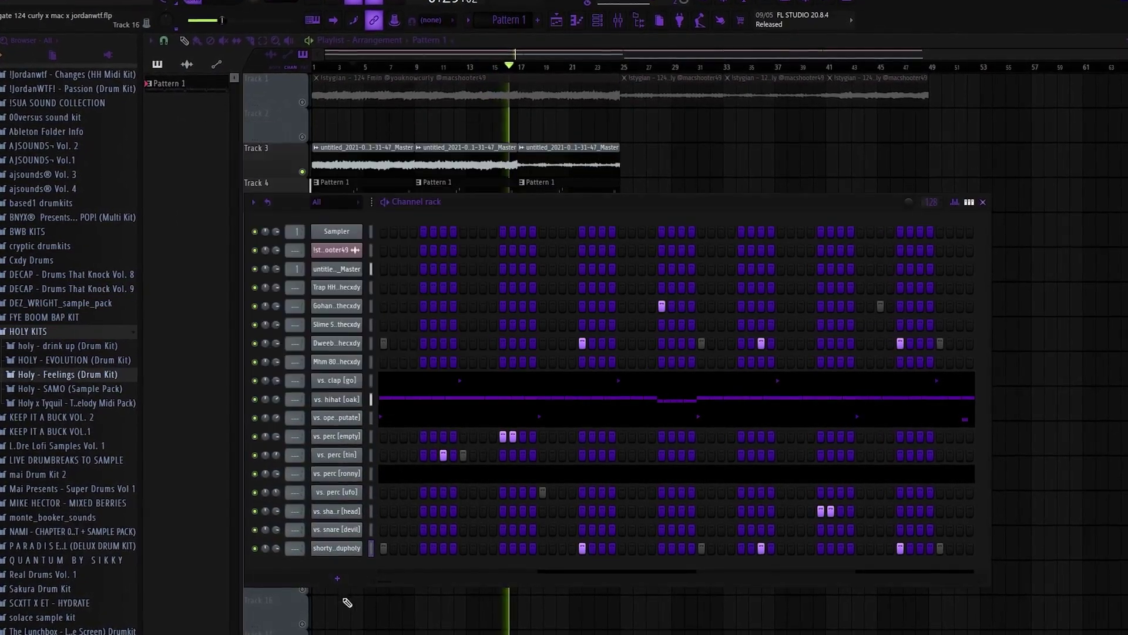
# Bring all the notes of the shorty got a thumper v1 kick to C5 in its piano roll.
pyautogui.rightClick(337, 548)
pyautogui.click(404, 473)
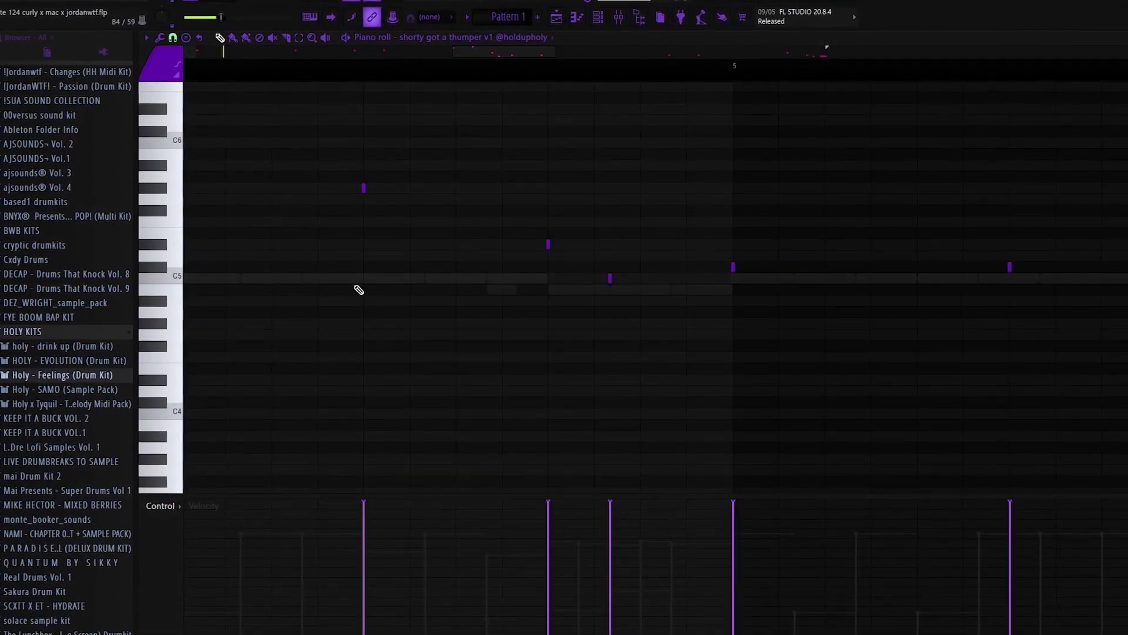
pyautogui.hotkey('ctrl', 'z')
pyautogui.scroll(-8, 418, 403)
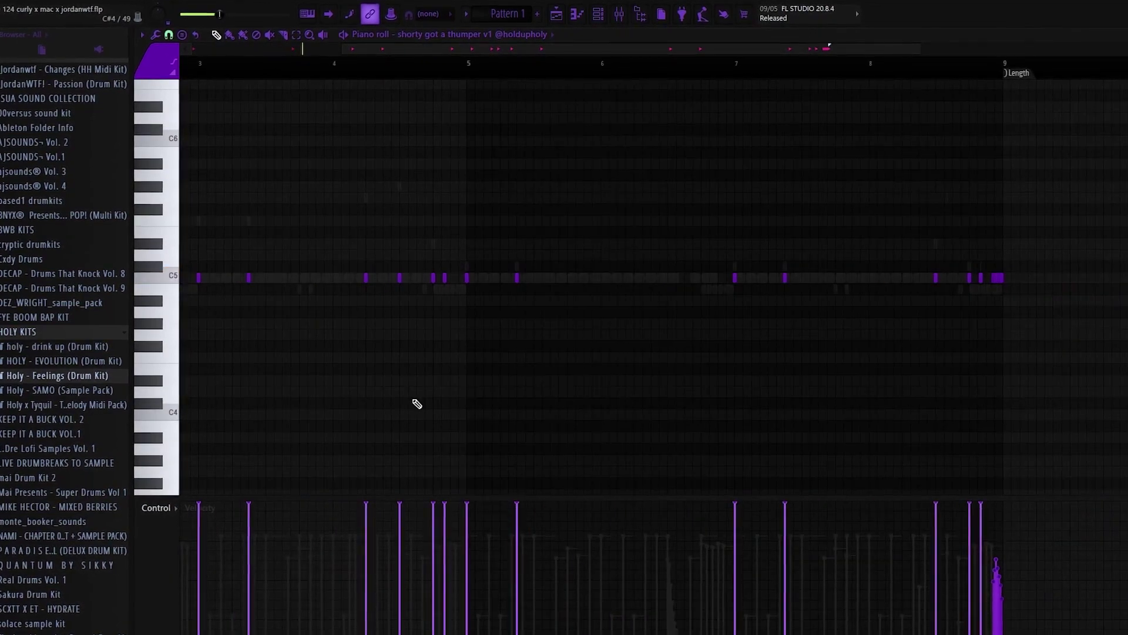
pyautogui.press('Escape')
# Enable Reverse polarity for the shorty got a thumper v1 kick sample and return to the channel rack.
pyautogui.click(330, 554)
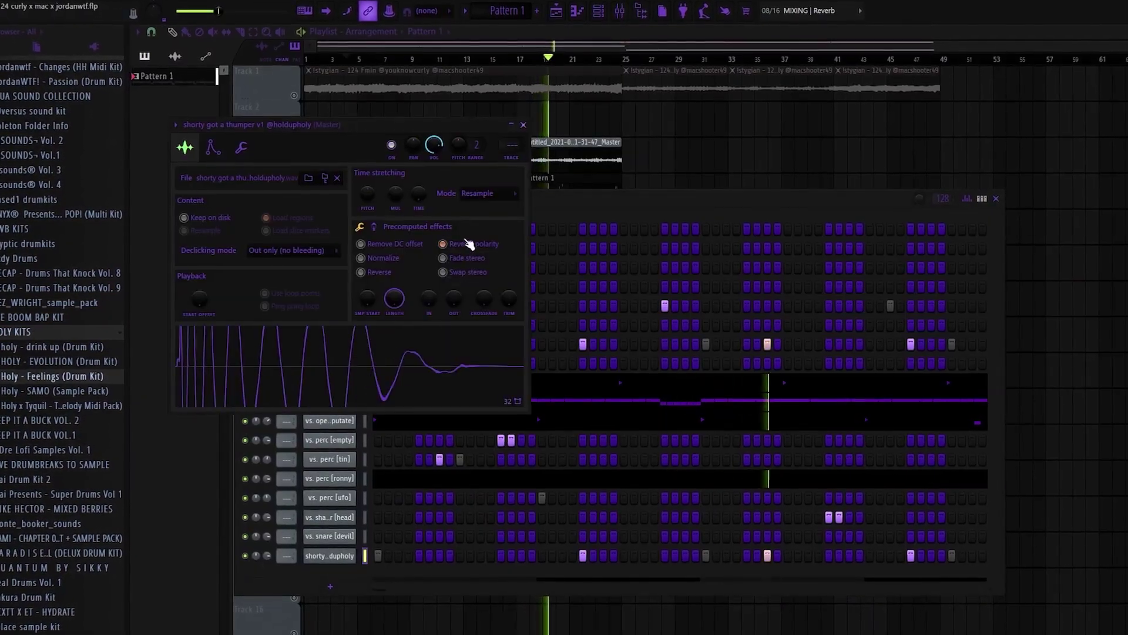
pyautogui.click(590, 211)
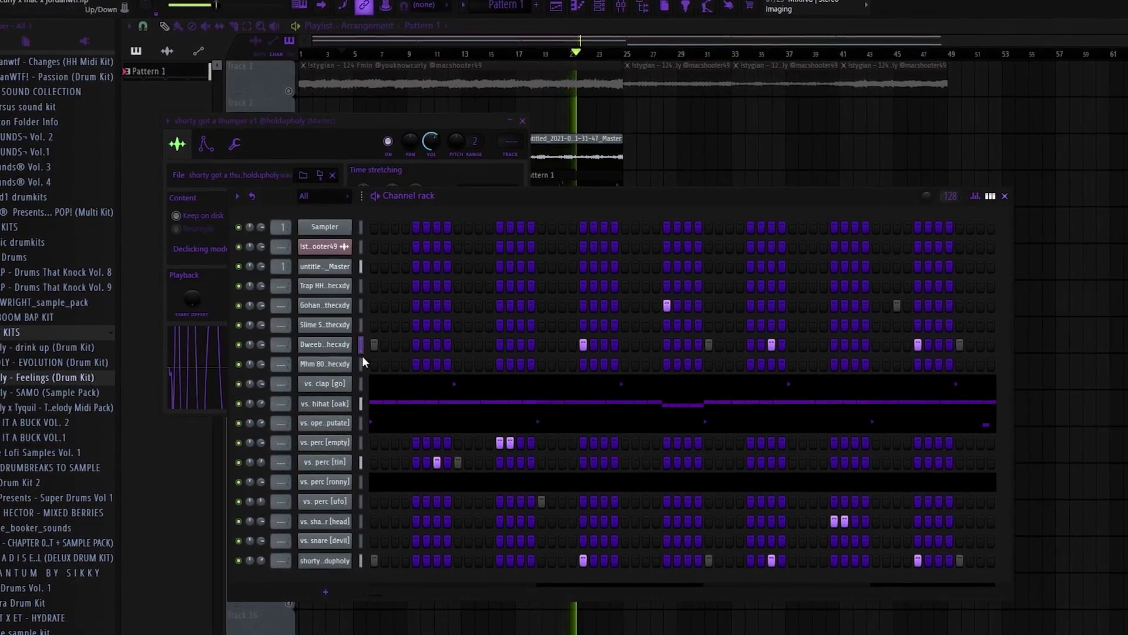
# Set the Mhm 808 channel to cut itself and open its volume envelope settings.
pyautogui.rightClick(326, 367)
pyautogui.click(383, 448)
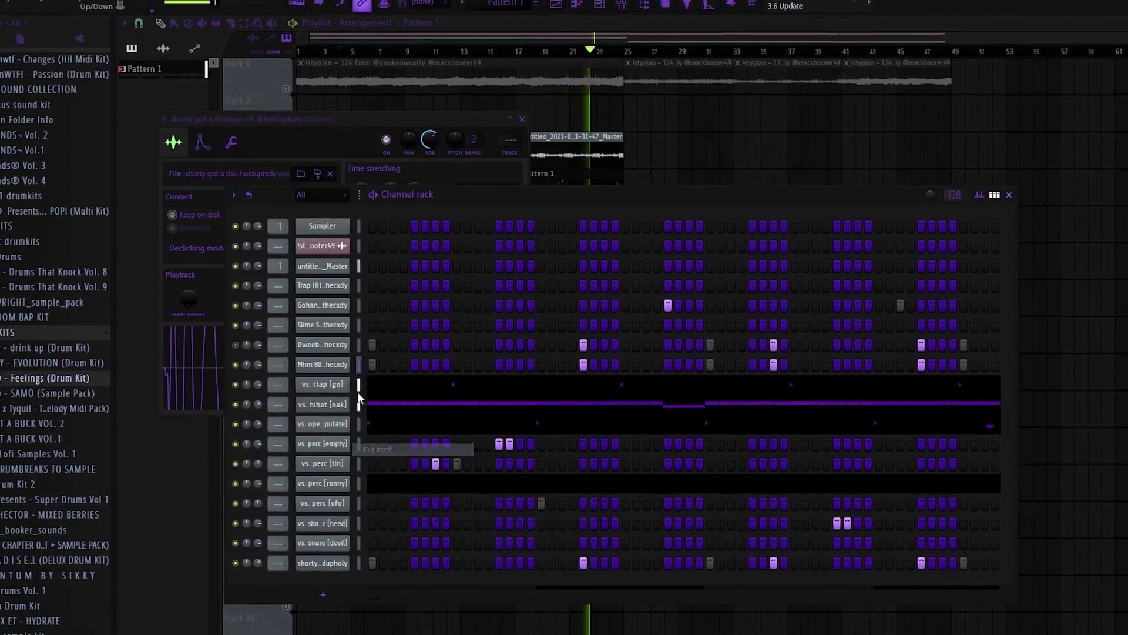
pyautogui.click(327, 365)
pyautogui.click(166, 106)
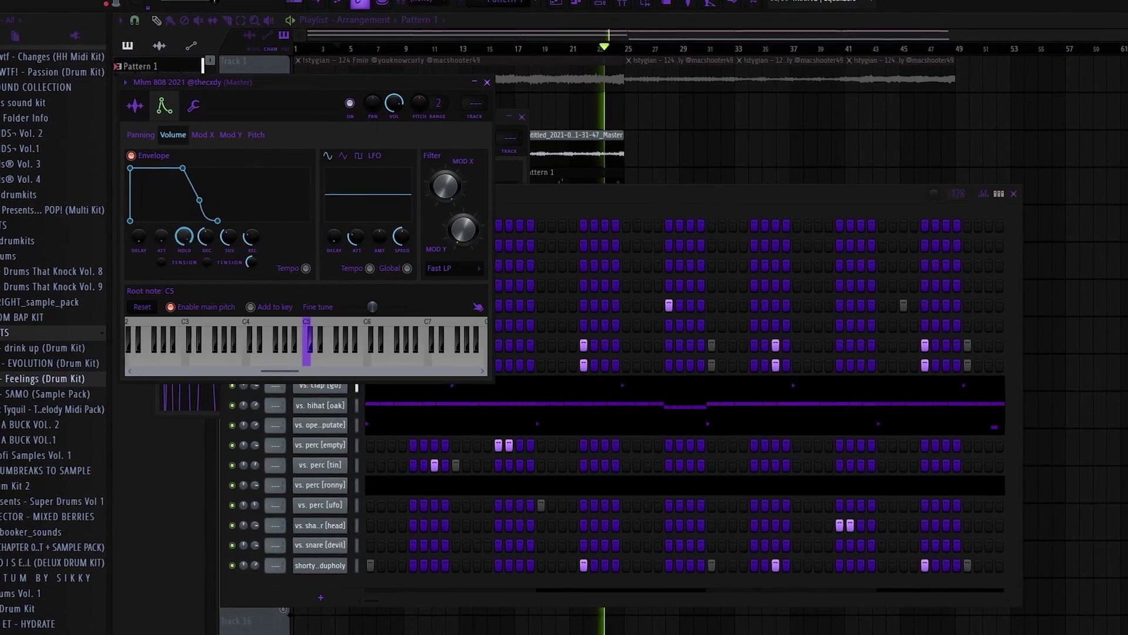
pyautogui.press('Escape')
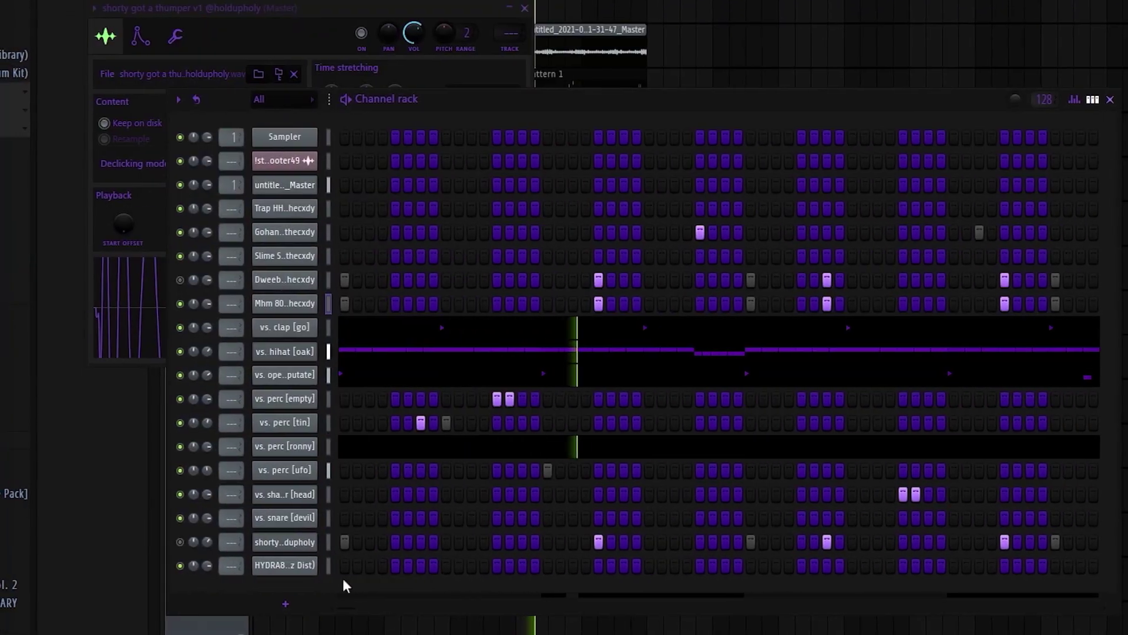
# Paste the 808 pattern into HYDRA808 (Spinz Dist), cut it from the Mhm 808 channel, and set HYDRA808 to cut itself.
pyautogui.hotkey('ctrl', 'v')
pyautogui.click(334, 304)
pyautogui.hotkey('ctrl', 'x')
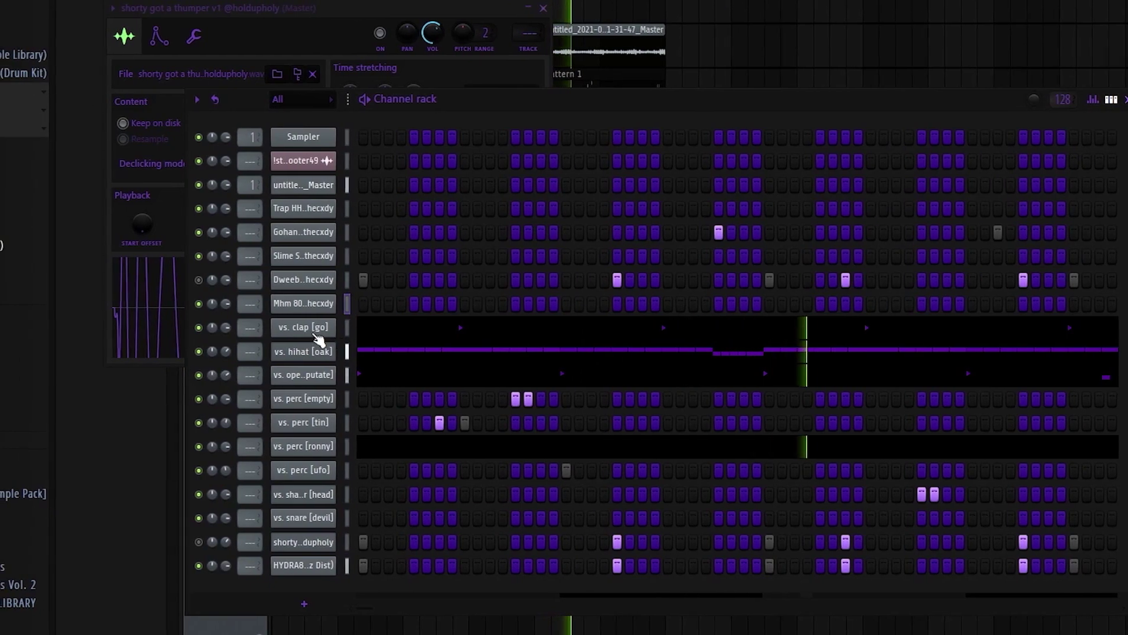
pyautogui.rightClick(308, 569)
pyautogui.click(376, 547)
# Enable the HYDRA808 (Spinz Dist) volume envelope and bring its attack, decay, sustain and release down to minimum.
pyautogui.click(329, 569)
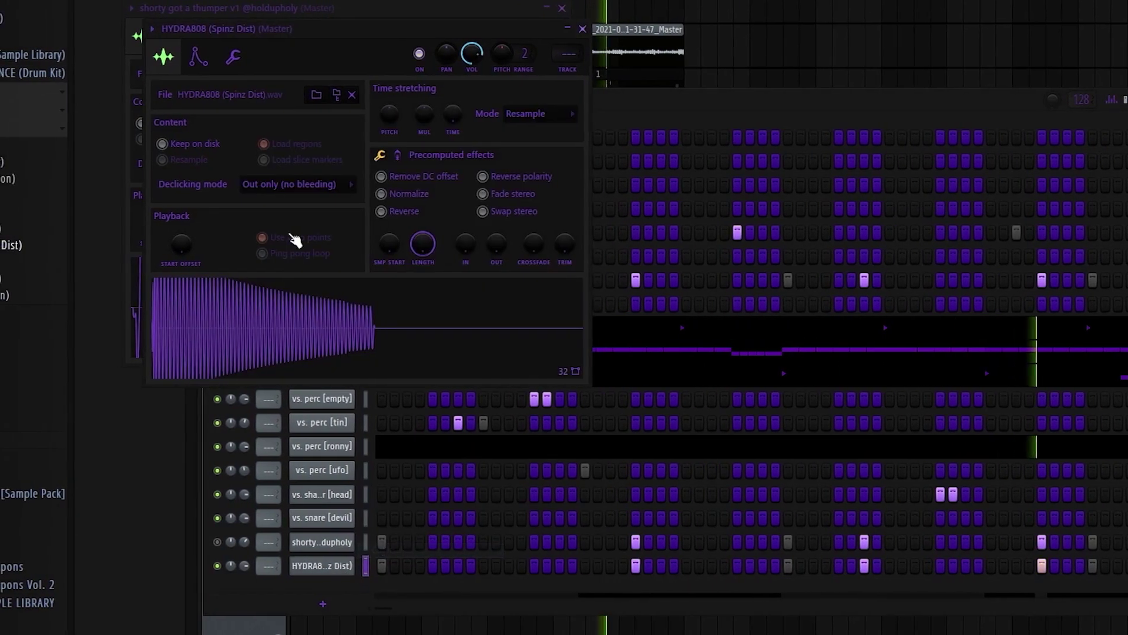
pyautogui.click(199, 58)
pyautogui.click(164, 117)
pyautogui.moveTo(199, 213); pyautogui.dragTo(200, 264)
pyautogui.moveTo(227, 212); pyautogui.dragTo(253, 270)
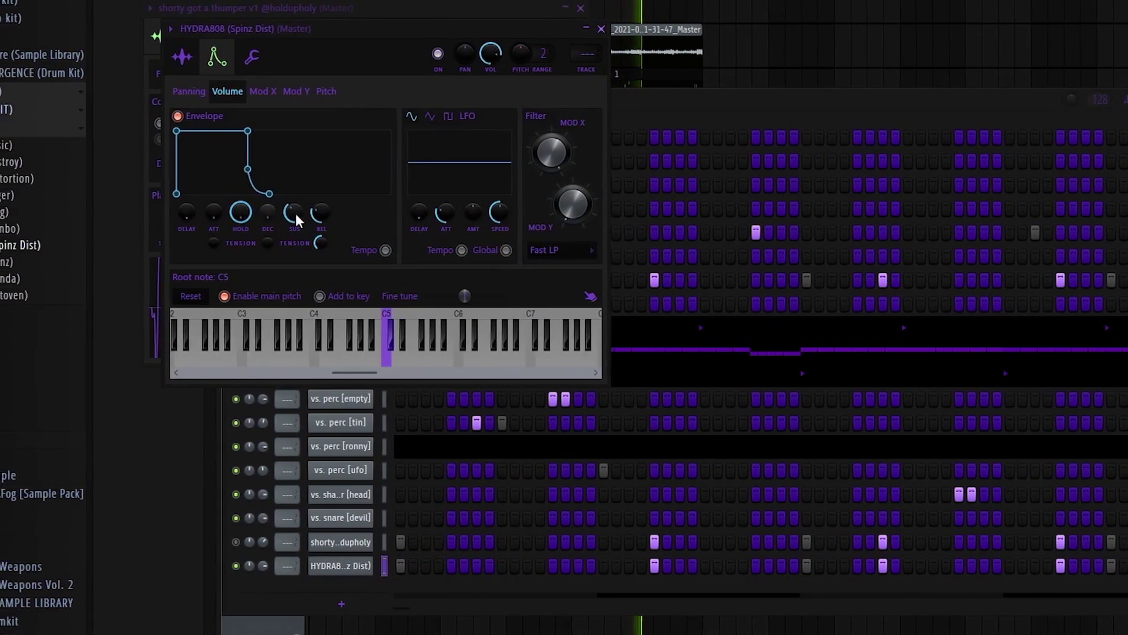
pyautogui.moveTo(280, 213); pyautogui.dragTo(280, 270)
pyautogui.moveTo(307, 212); pyautogui.dragTo(307, 271)
pyautogui.click(371, 567)
pyautogui.click(371, 566)
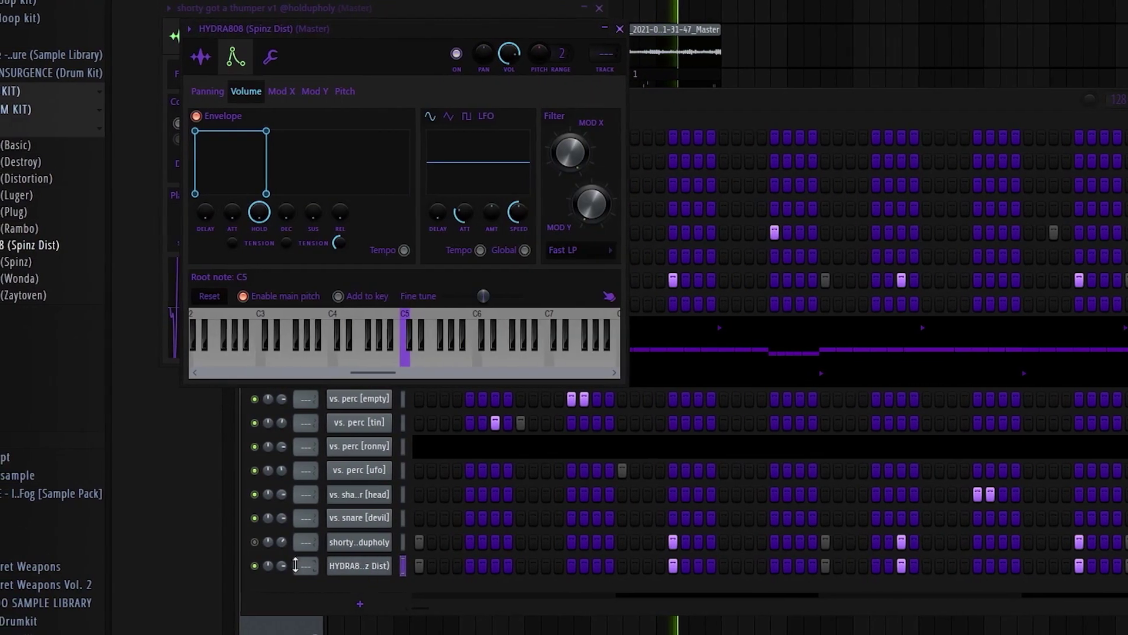
# Unmute the shorty got a thumper v1 kick and check its notes in the piano roll.
pyautogui.click(270, 565)
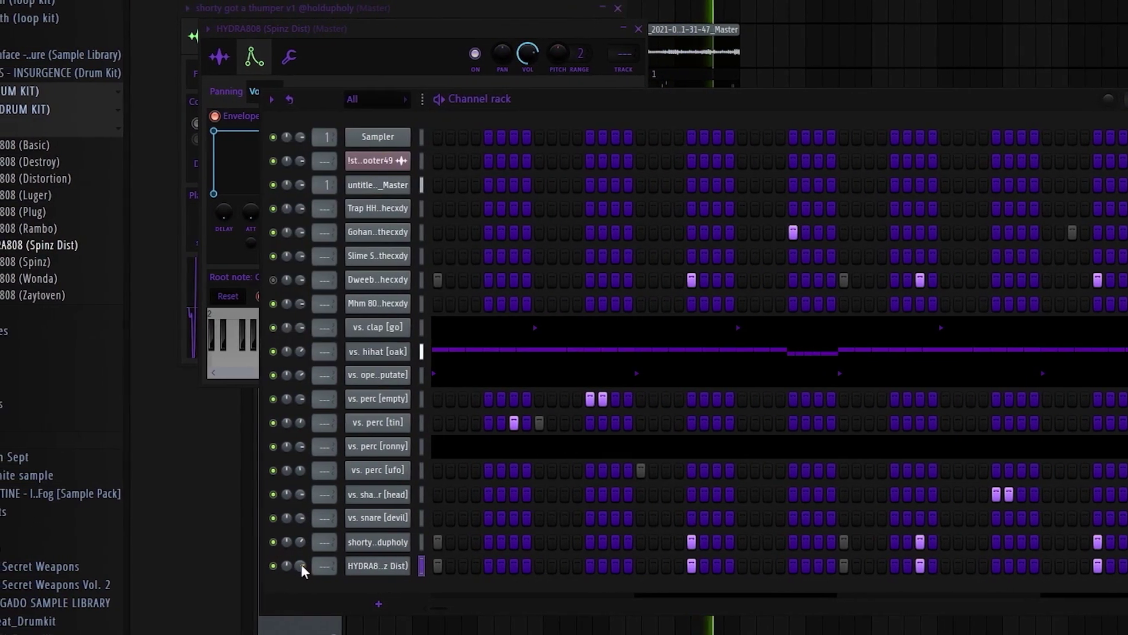
pyautogui.rightClick(377, 542)
pyautogui.click(455, 450)
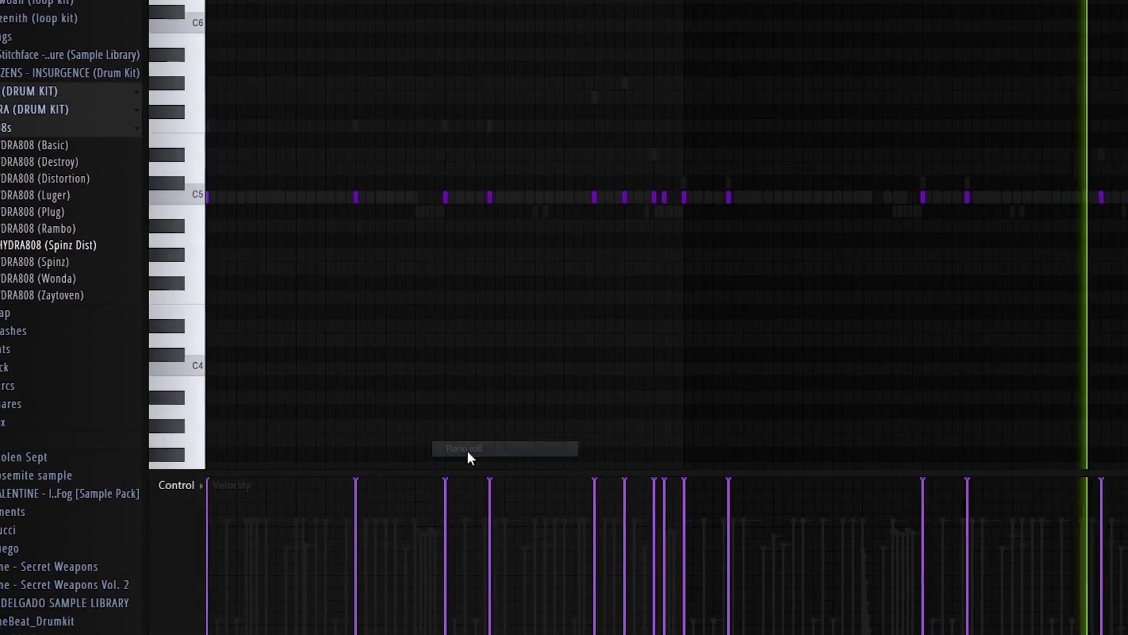
pyautogui.press('Escape')
pyautogui.rightClick(406, 562)
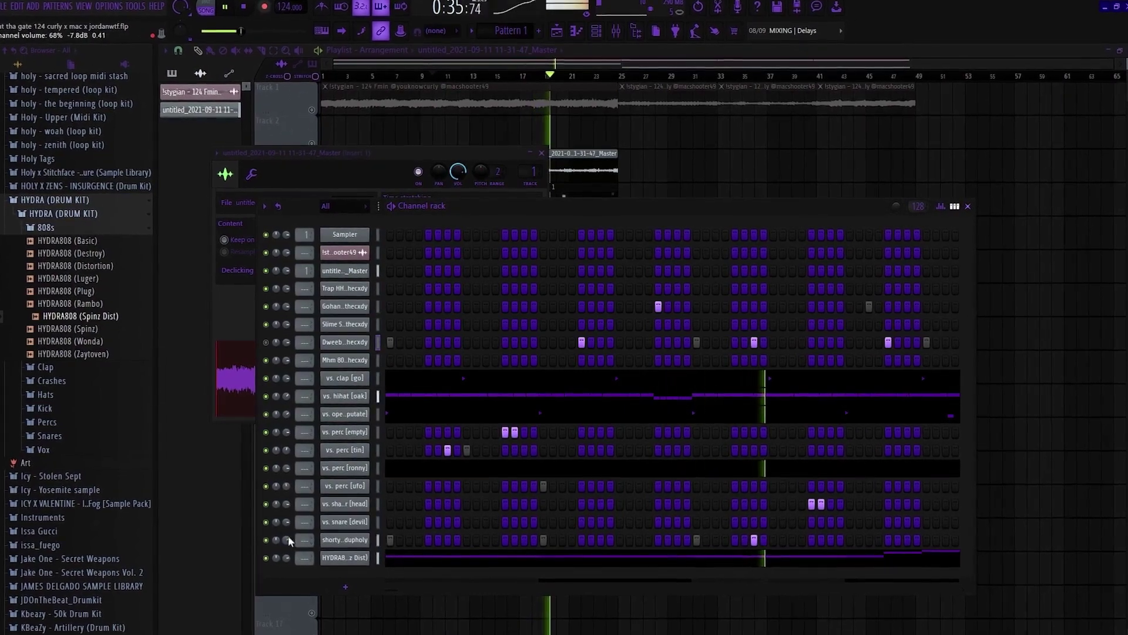
# Open the mixer at the untitled Master melody clip's Insert 1 and load ValhallaVintageVerb into slot 2.
pyautogui.rightClick(660, 143)
pyautogui.doubleClick(588, 155)
pyautogui.click(616, 27)
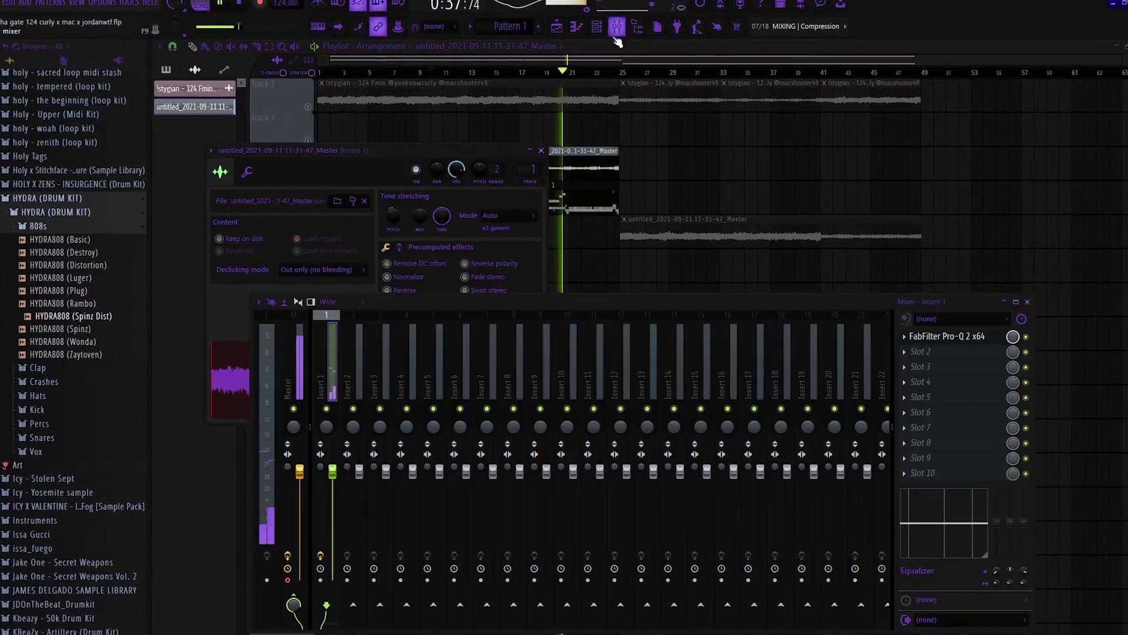
pyautogui.click(982, 353)
pyautogui.click(881, 550)
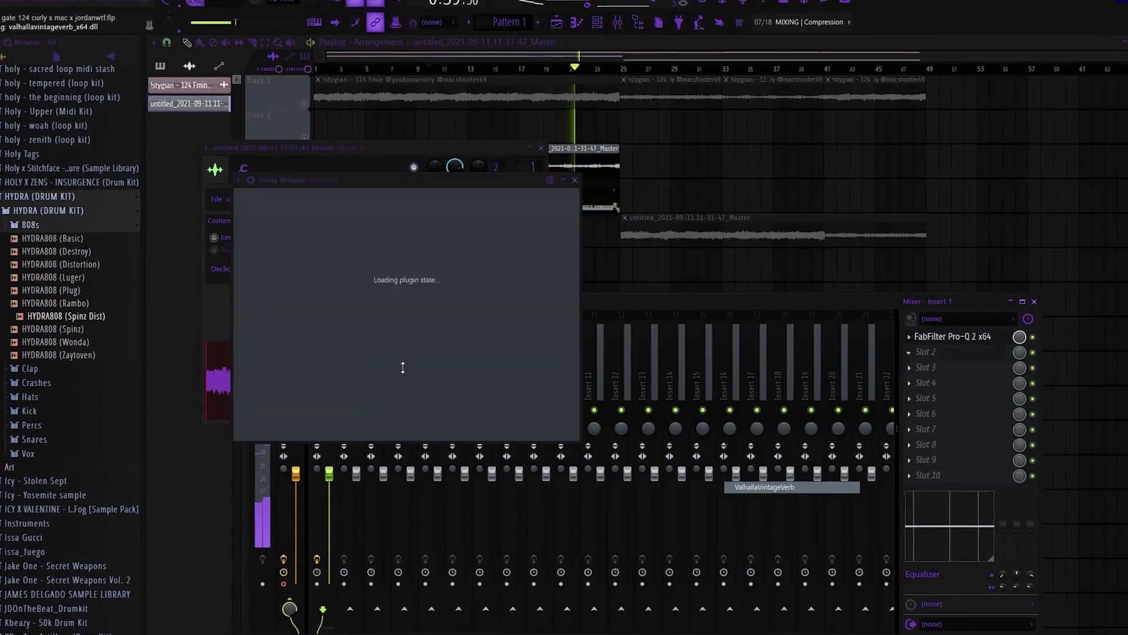
# Set the ValhallaVintageVerb mix to 79.2 % and lower the mix level of its effect slot on Insert 1.
pyautogui.moveTo(279, 279); pyautogui.dragTo(306, 302)
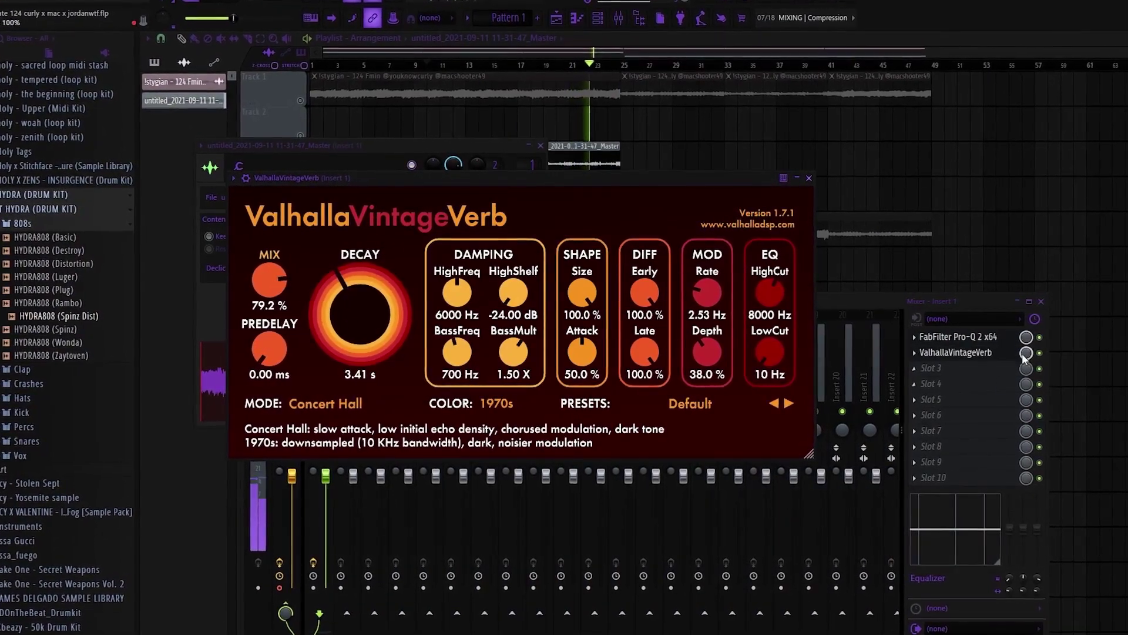
pyautogui.moveTo(1023, 353); pyautogui.dragTo(1028, 359)
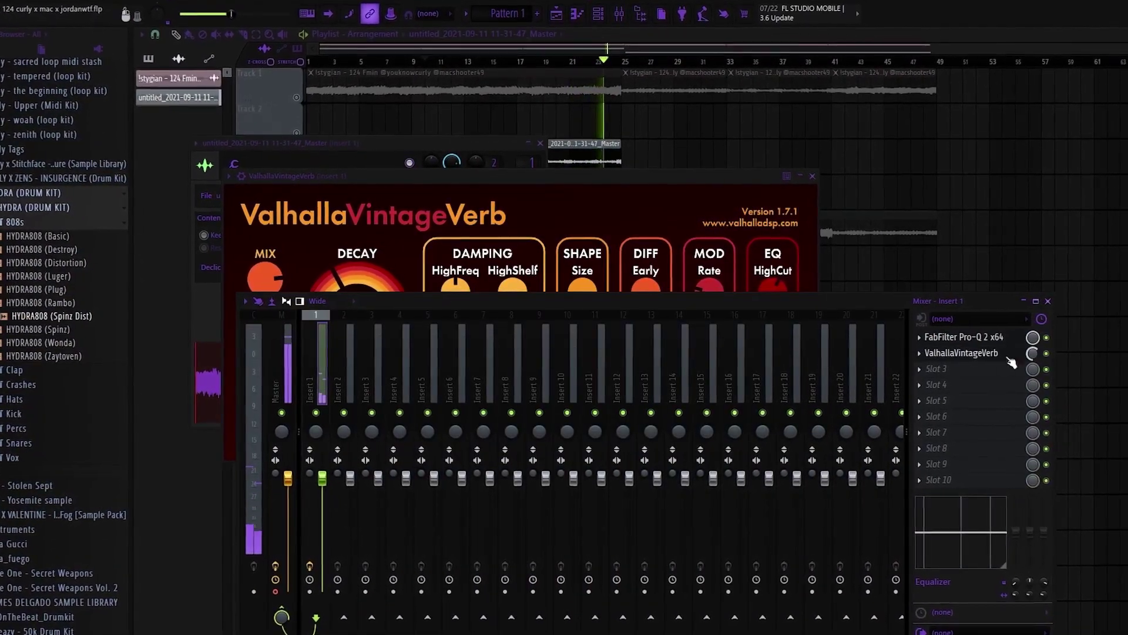
pyautogui.rightClick(915, 217)
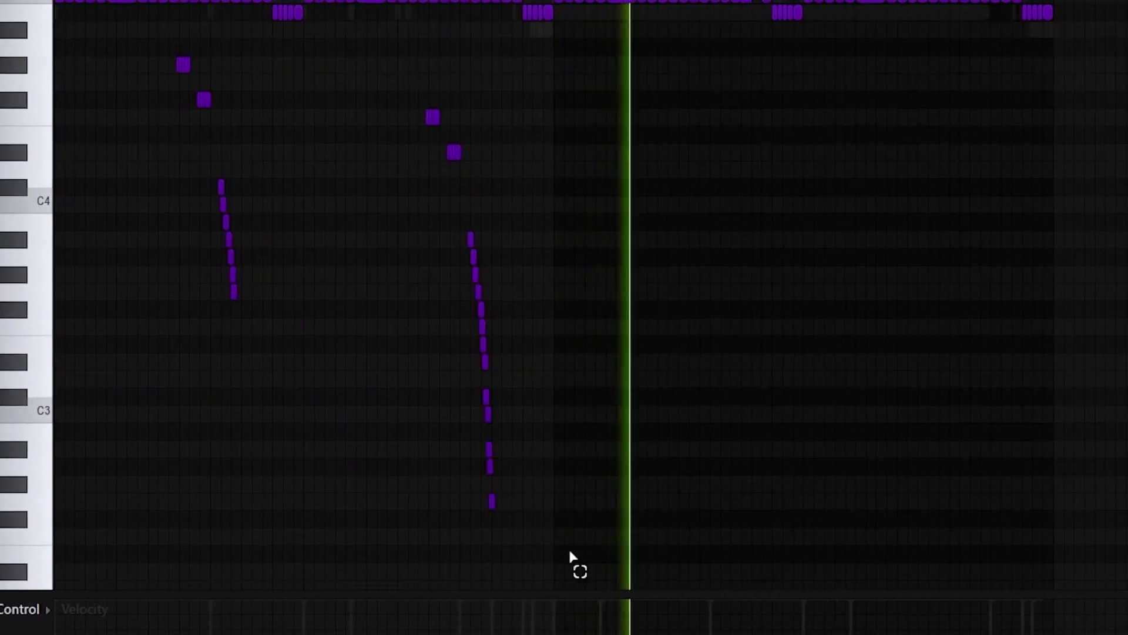
# Select the second run of descending notes in the hi-hat piano roll.
pyautogui.moveTo(569, 555); pyautogui.dragTo(422, 225)
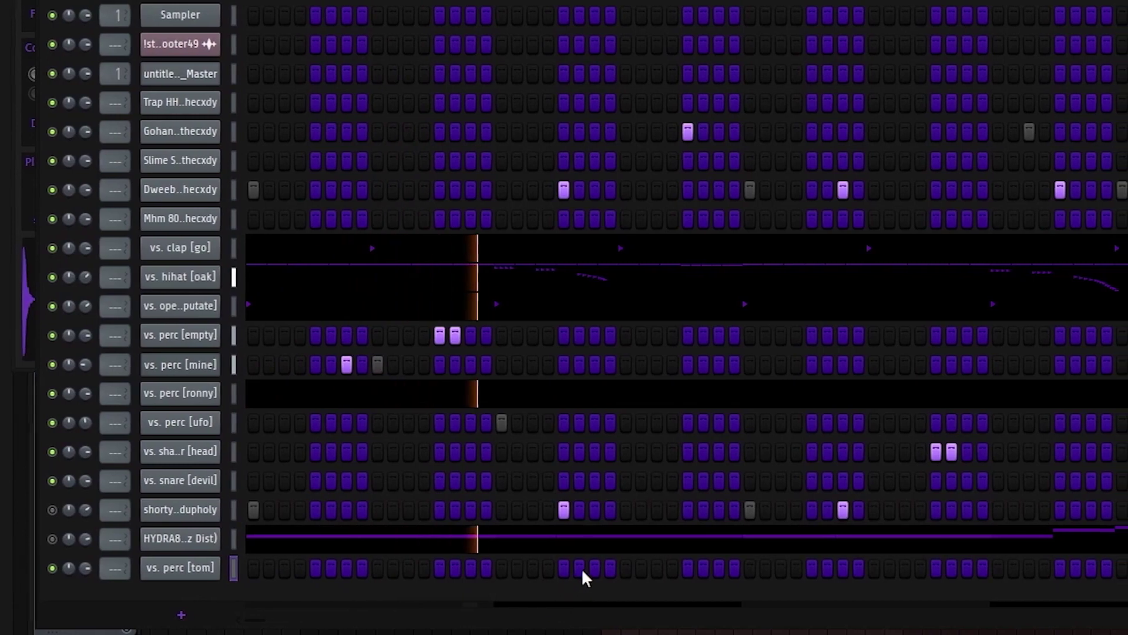
# Add a hit on step 31 of vs. perc [tom] and look over the channel's notes in its piano roll.
pyautogui.click(718, 570)
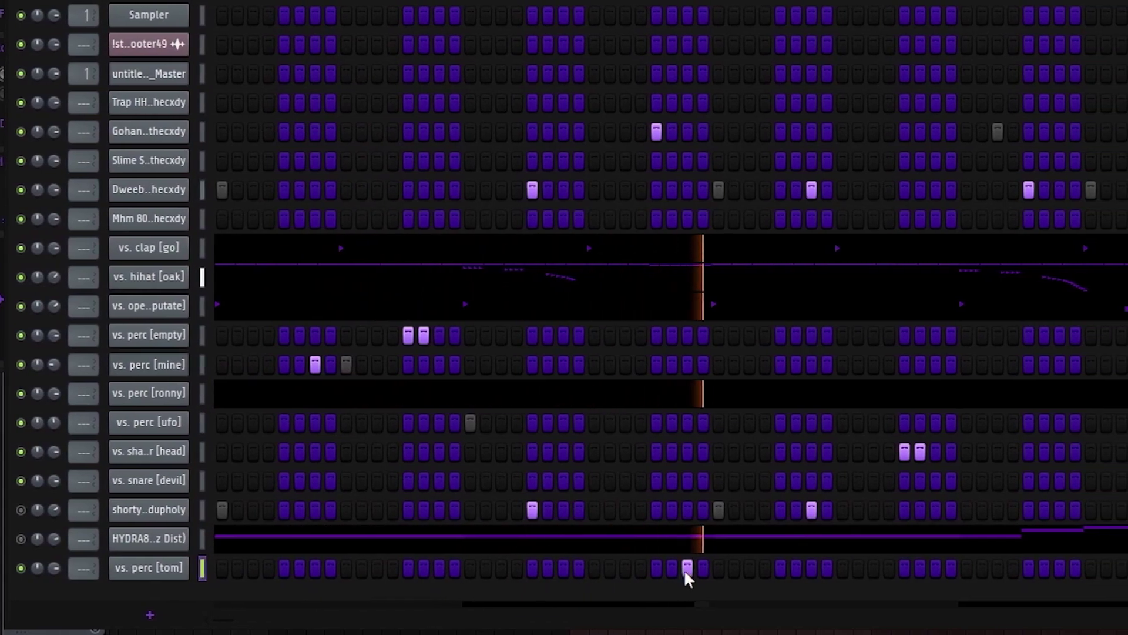
pyautogui.rightClick(177, 391)
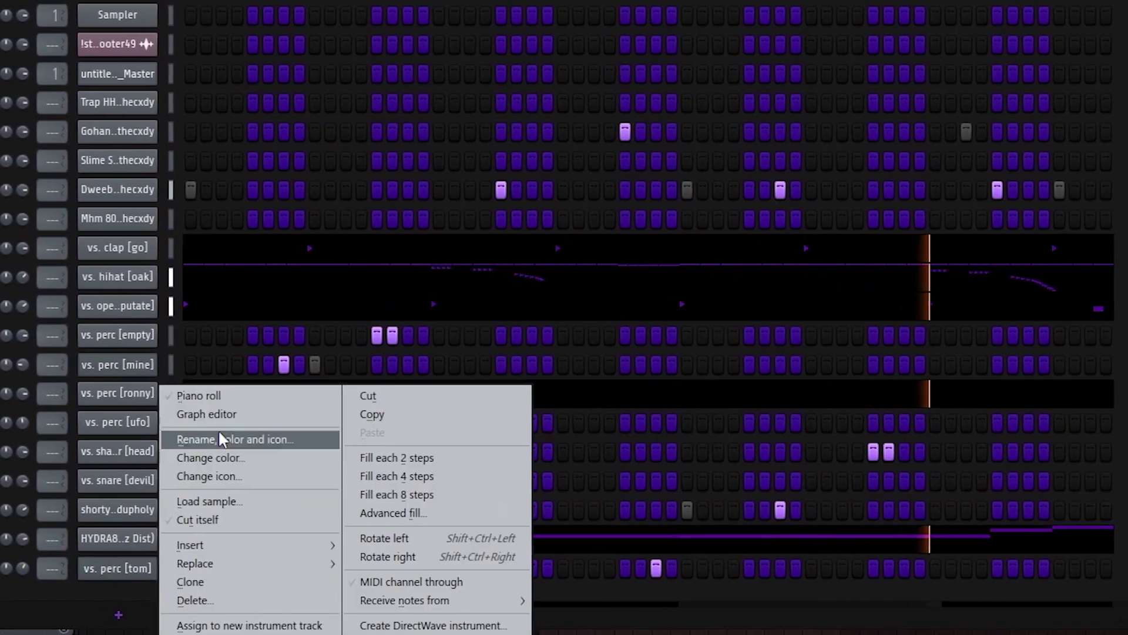
pyautogui.click(199, 396)
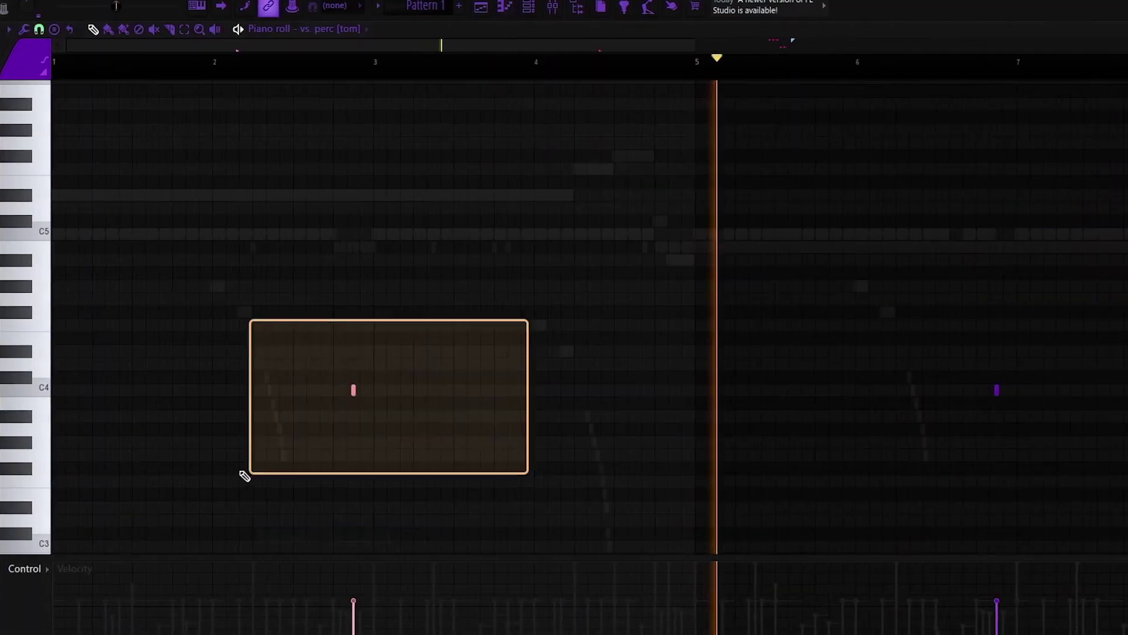
pyautogui.scroll(2, 694, 448)
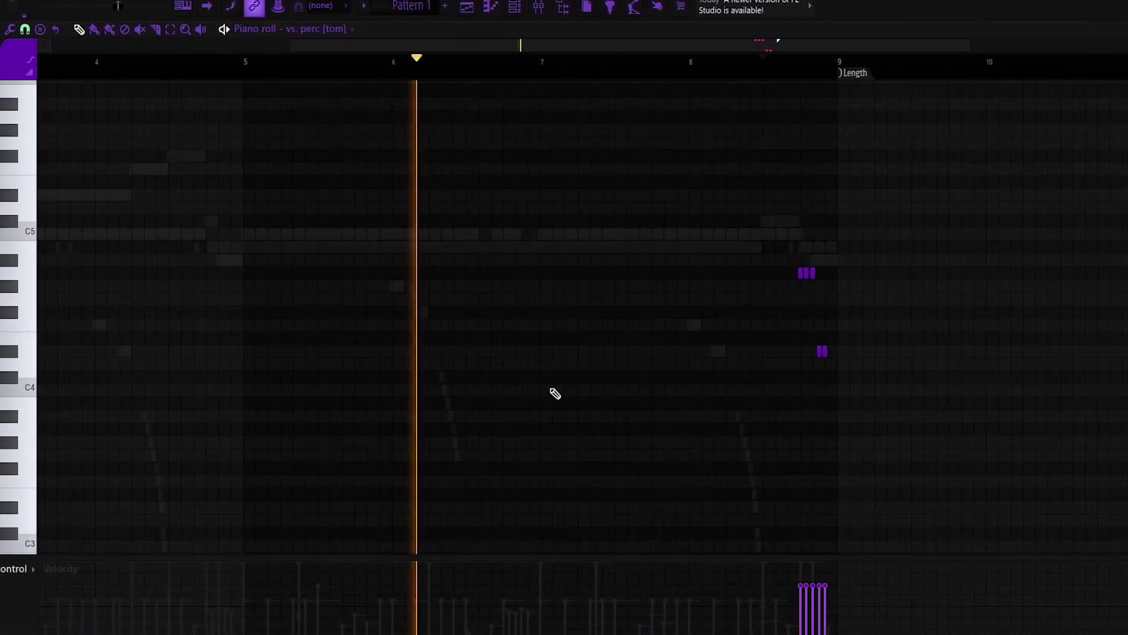
pyautogui.scroll(-2, 688, 410)
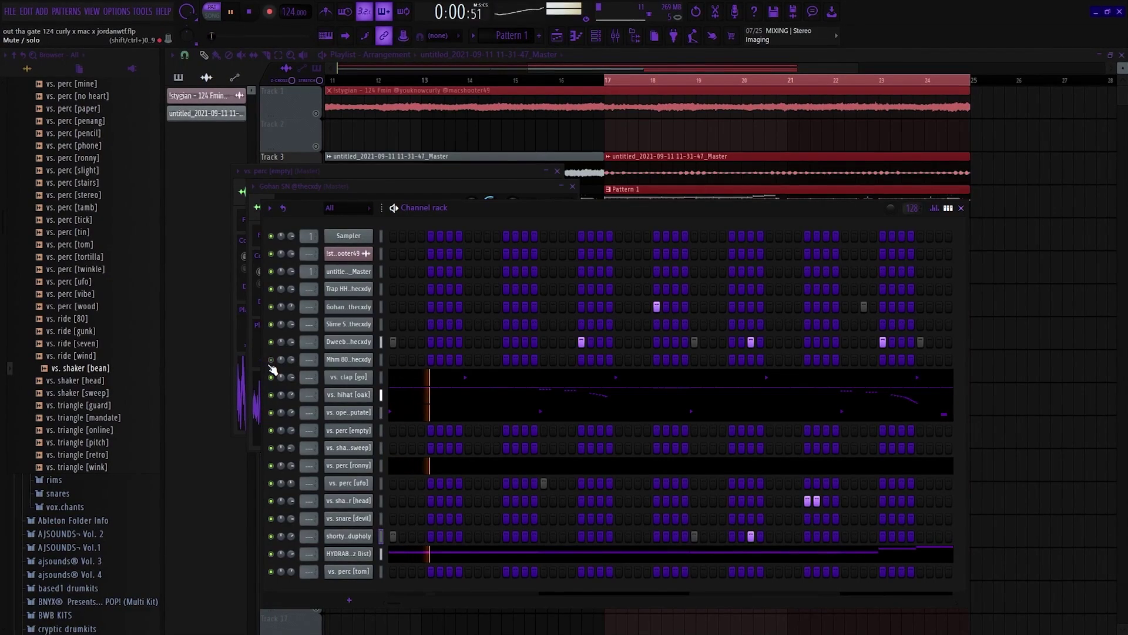
# Delete the unused Mhm 808 channel and close the channel rack.
pyautogui.rightClick(333, 361)
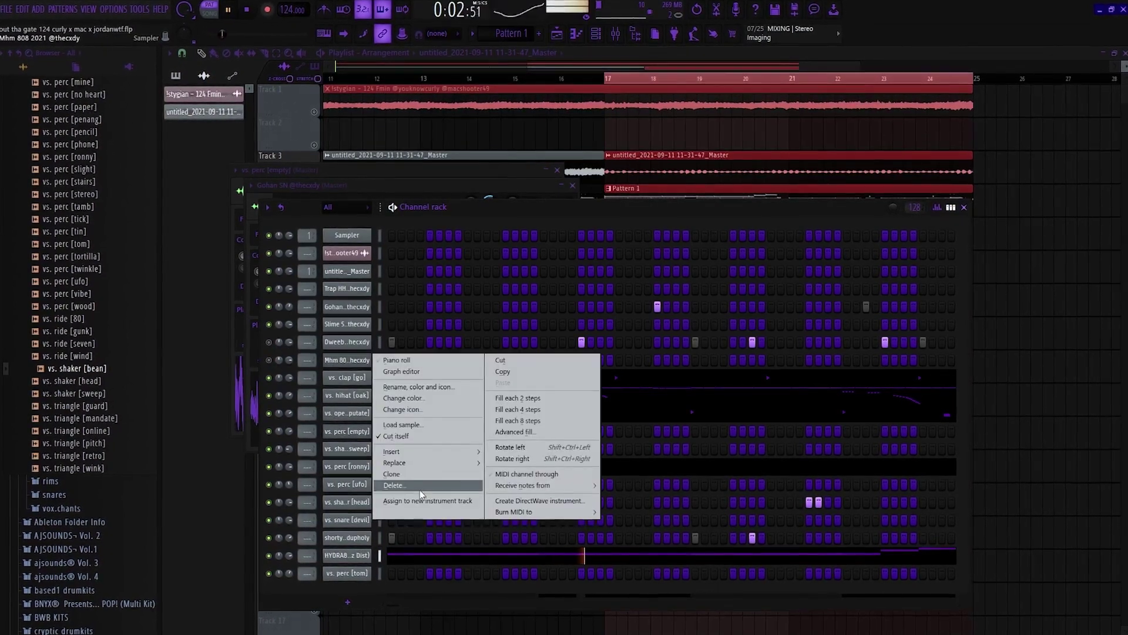
pyautogui.click(415, 486)
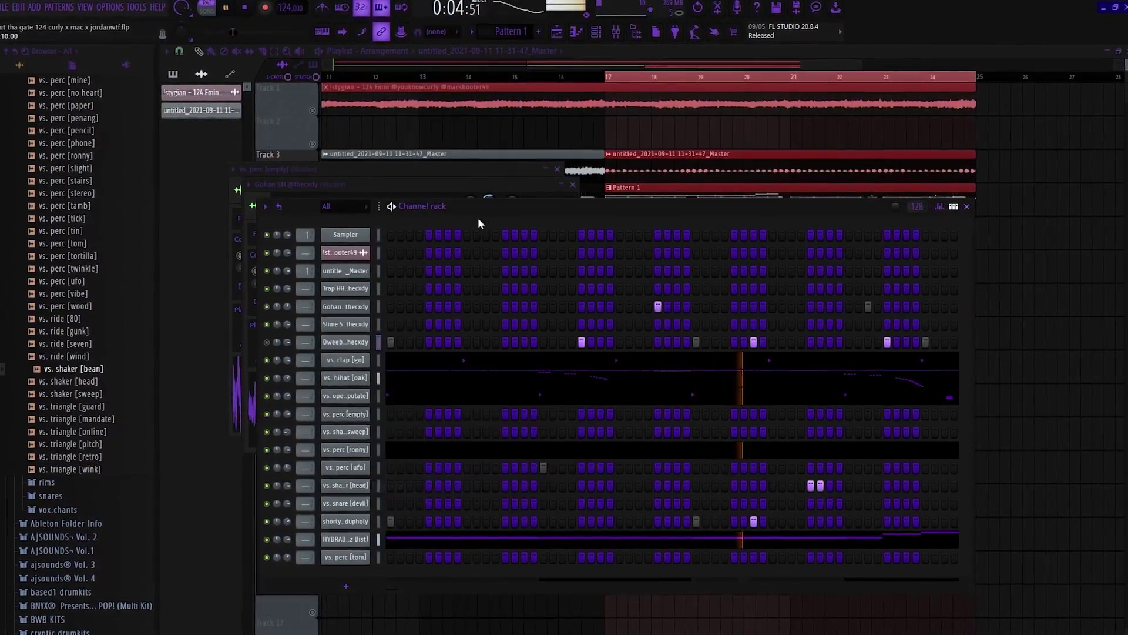
pyautogui.click(968, 205)
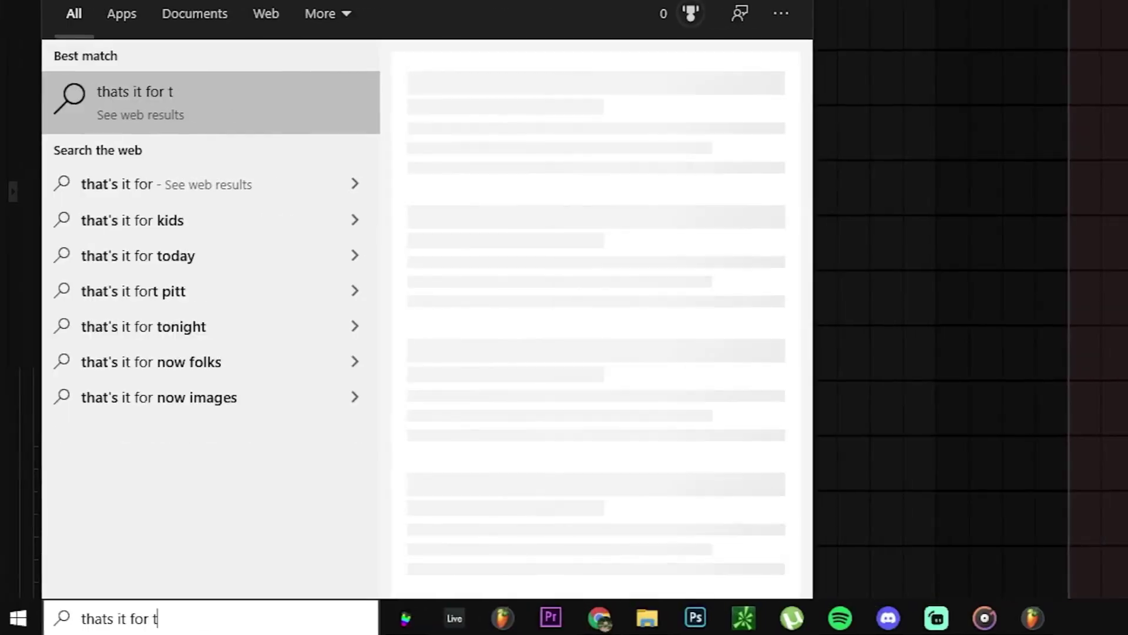
# Complete the message in Windows search as "thats it for the video! like & subscribe <3".
pyautogui.write('he video! like')
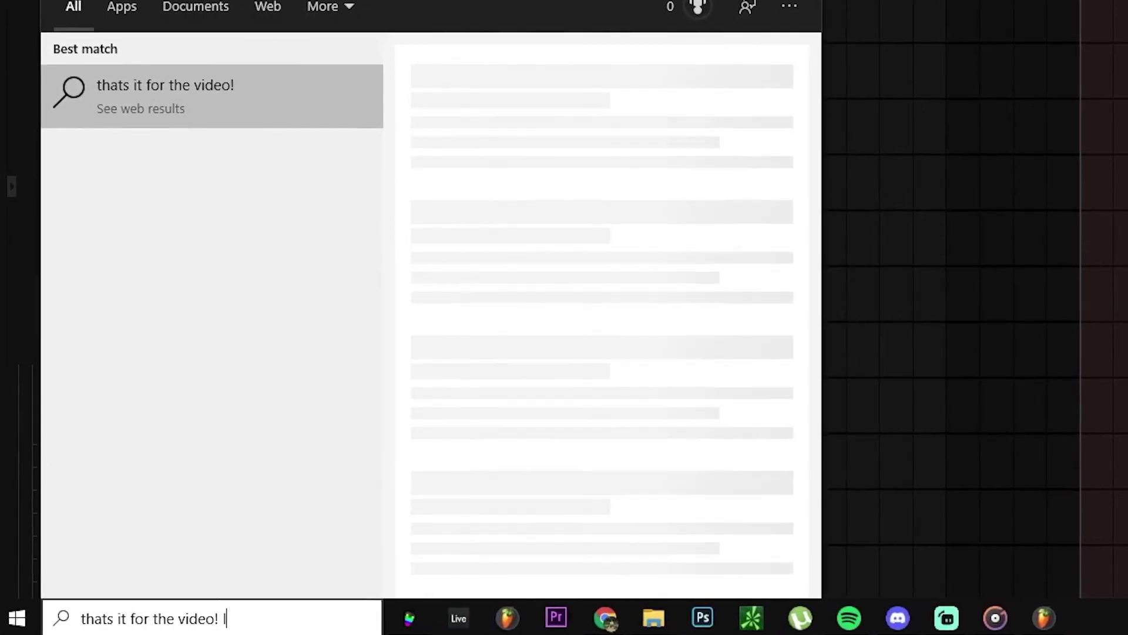
pyautogui.write(' & subscribe <3')
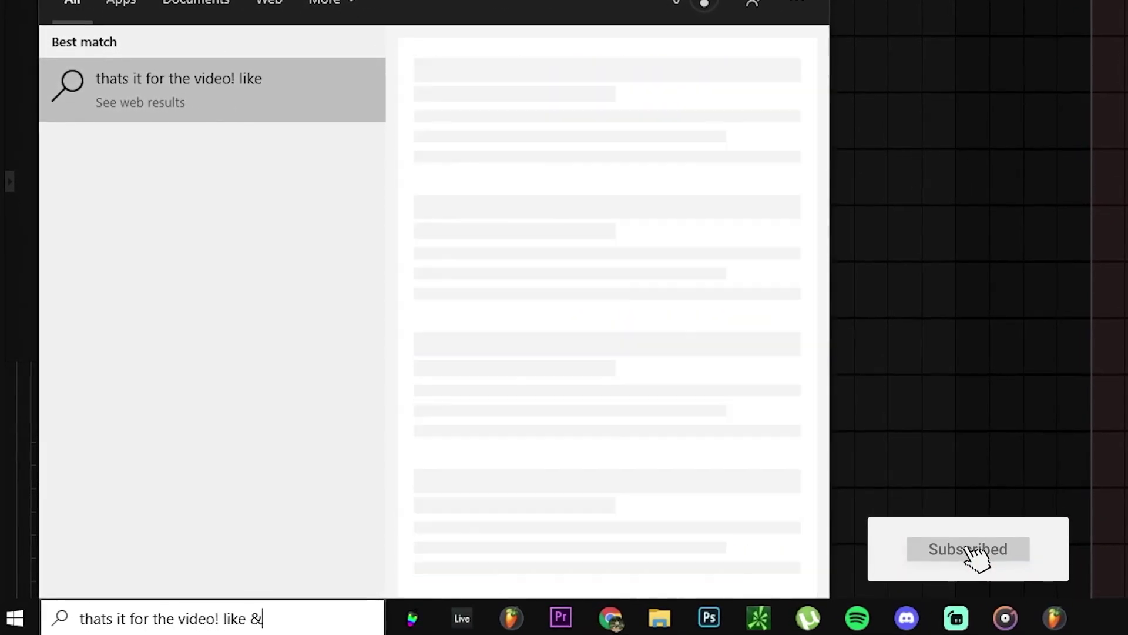